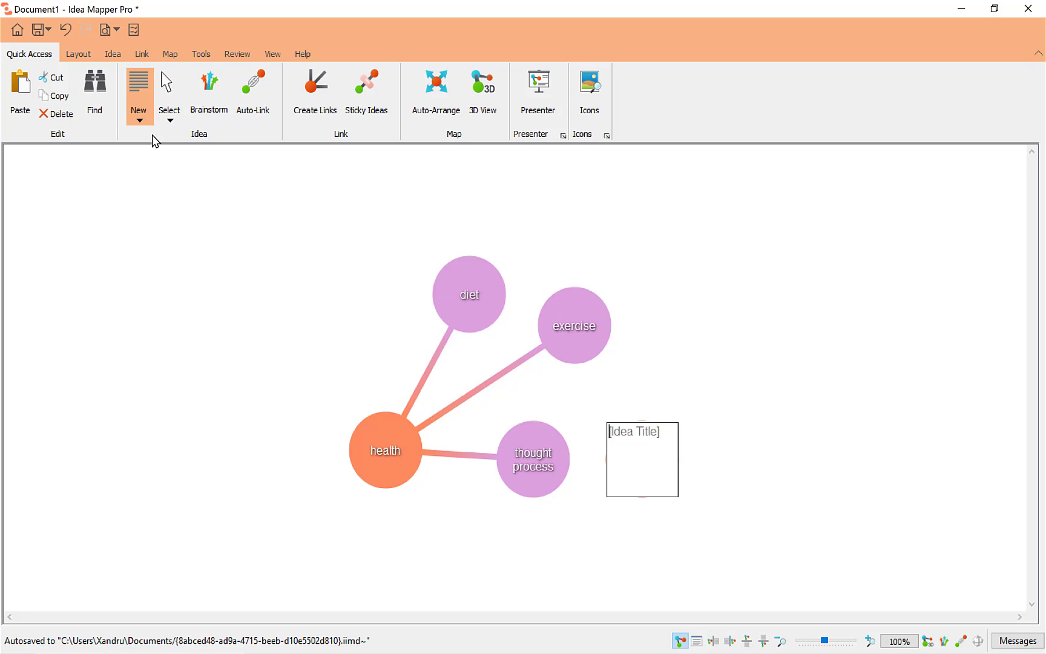
Select the diet idea, add a new hyperlink idea to the map and set its hyperlink type to Web
left_click(477, 308)
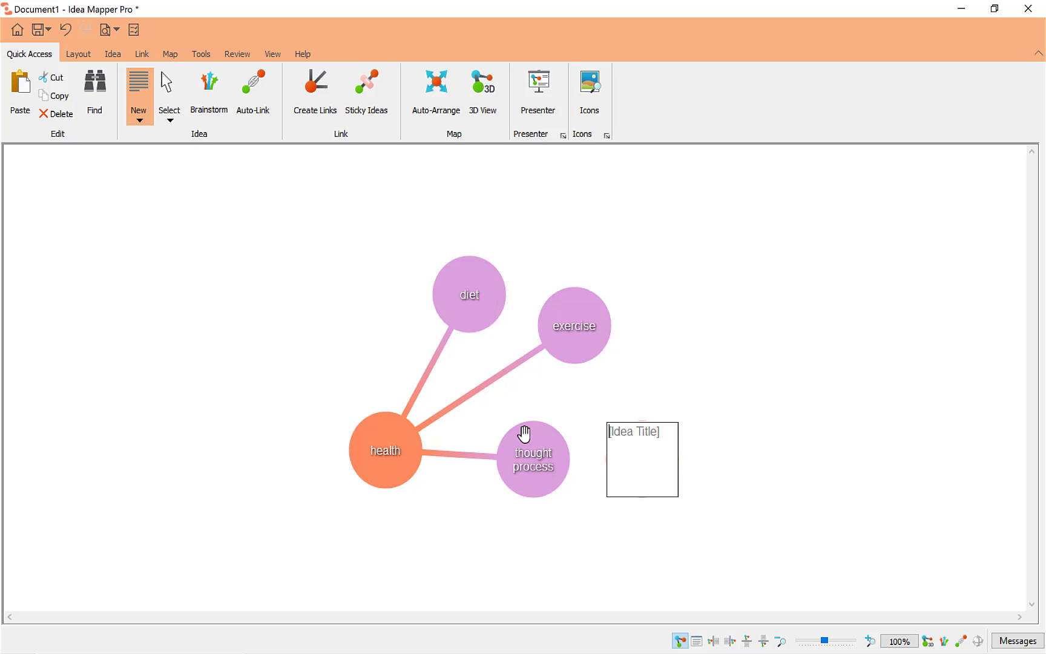
left_click(497, 300)
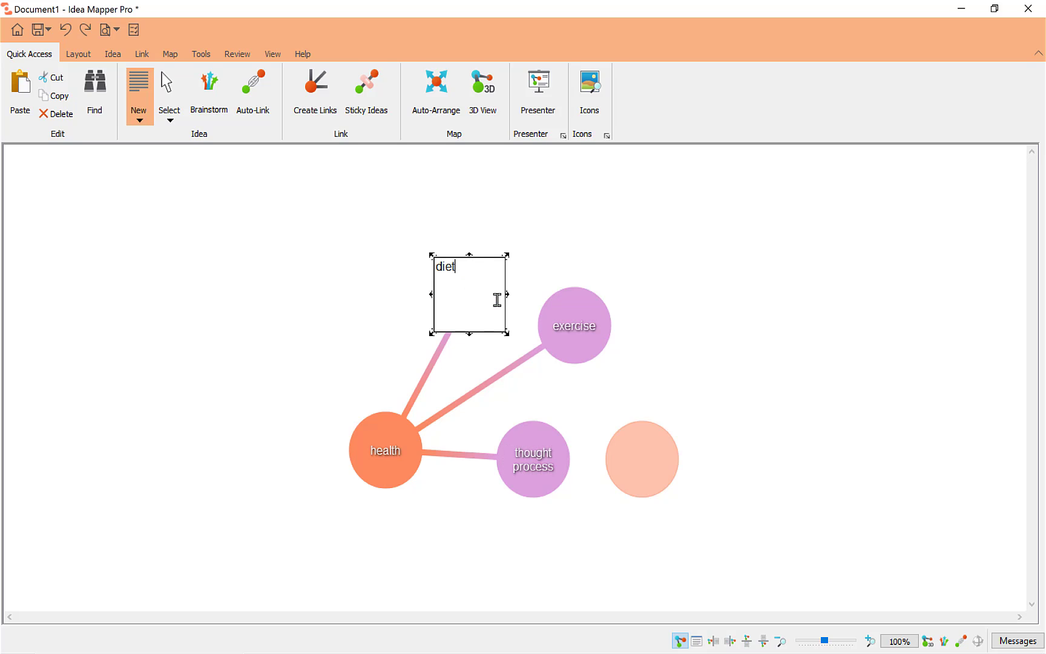
left_click(140, 121)
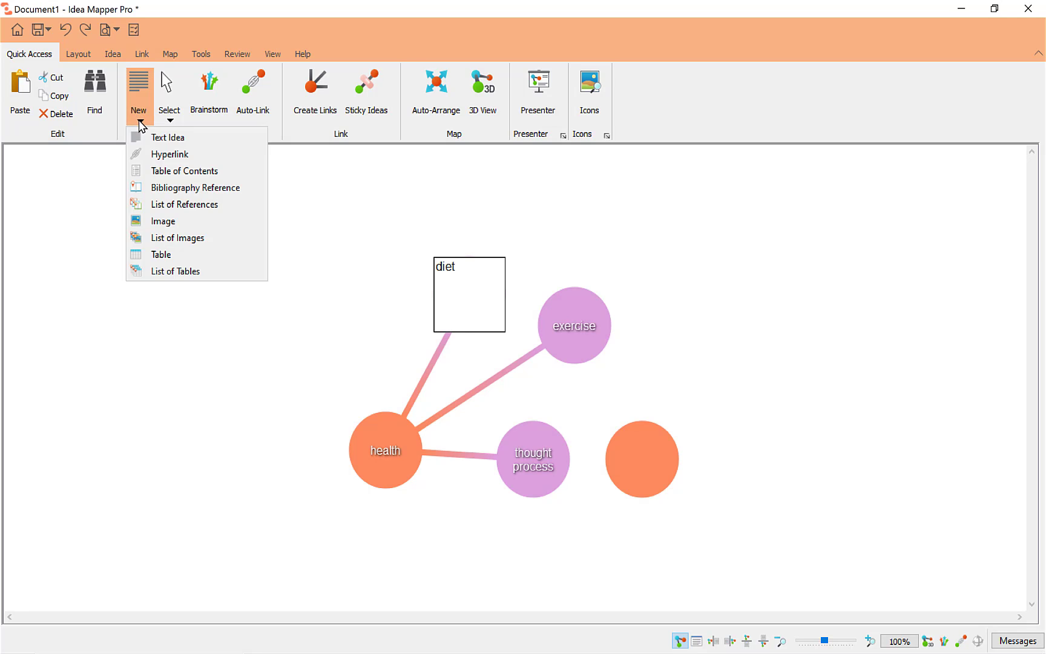
left_click(150, 152)
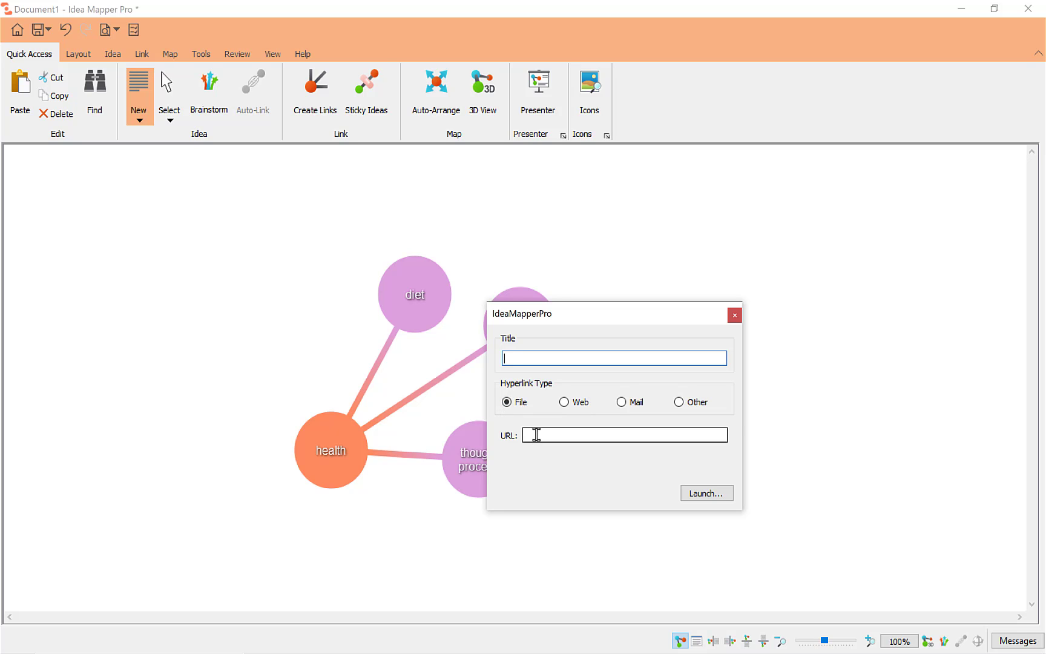
left_click(565, 402)
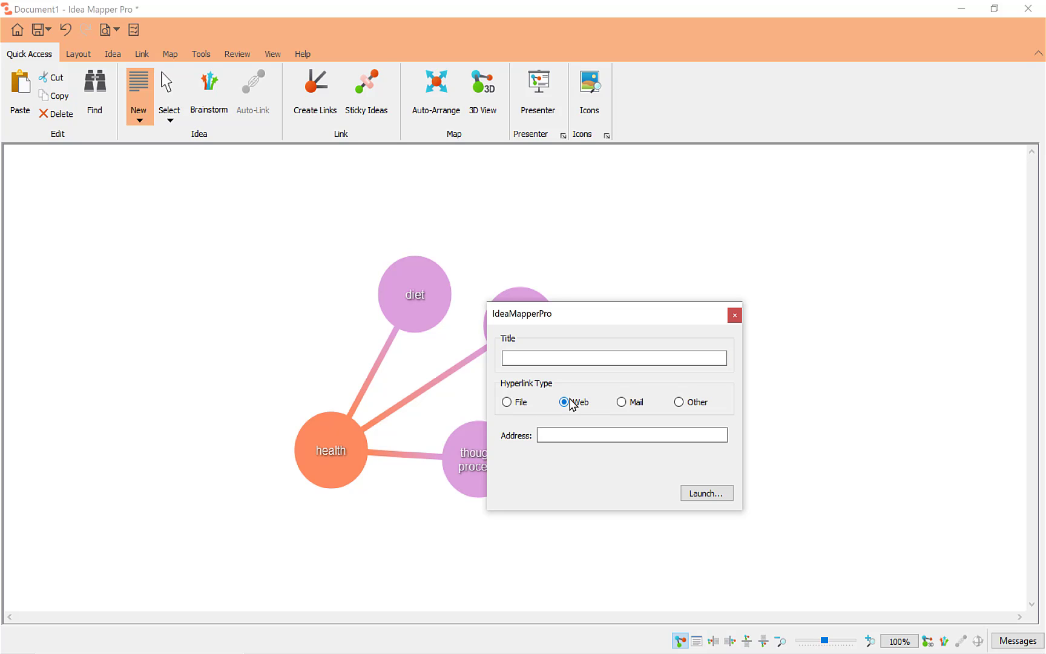
left_click(507, 402)
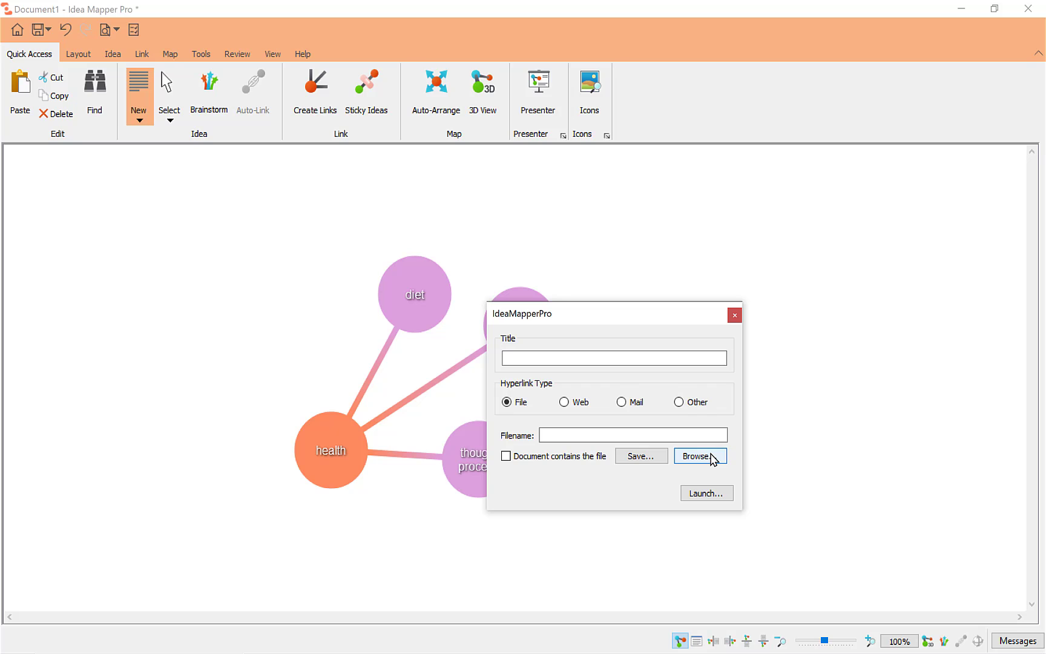
left_click(565, 403)
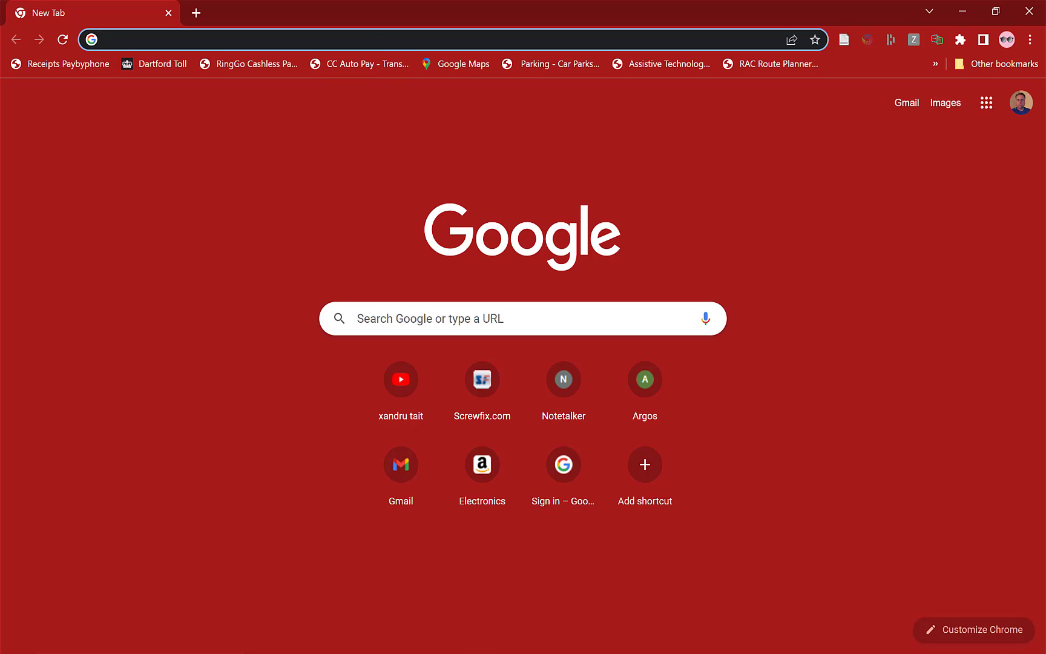
In Chrome, search for "health" and copy the web address of The Digital Healthcare Show page from the results
type("health")
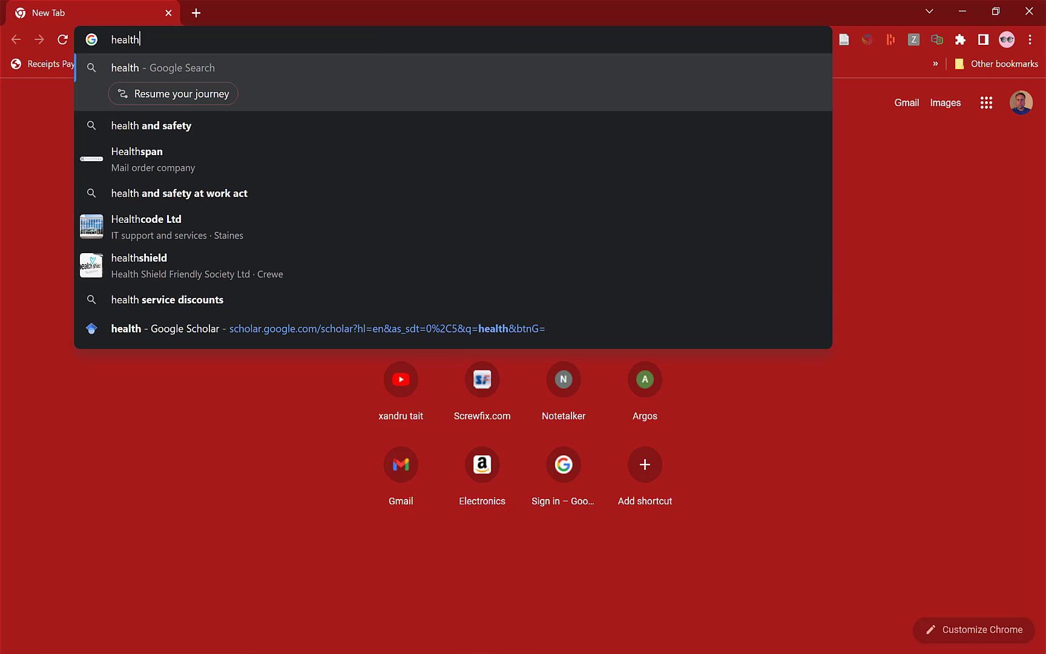
key("Return")
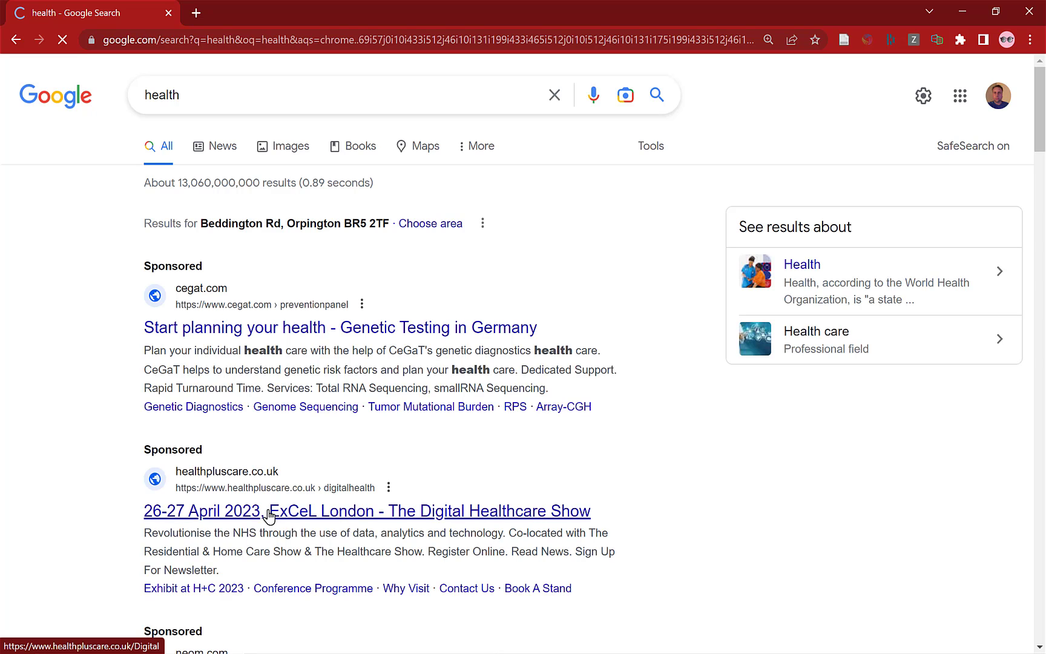
left_click(269, 516)
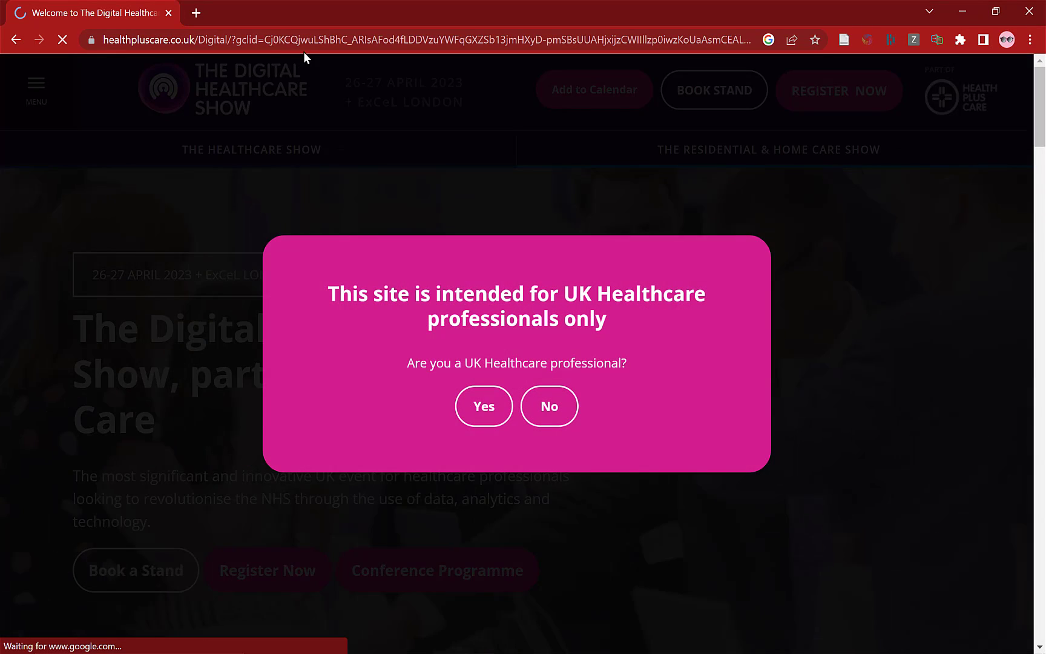
left_click(308, 40)
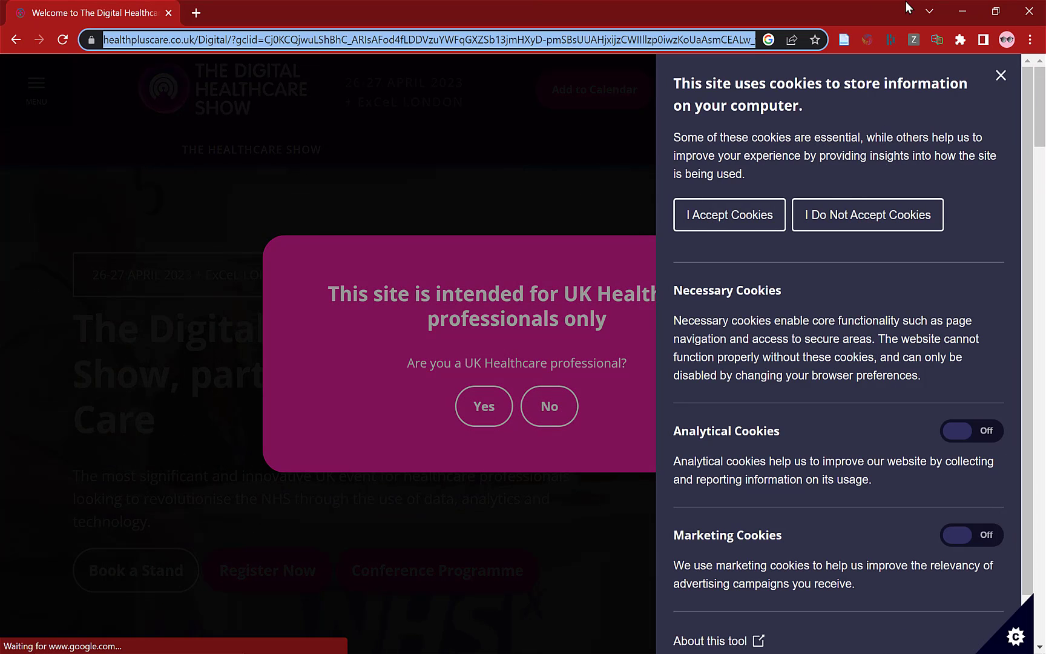
left_click(1028, 14)
Back in Idea Mapper Pro, paste the copied address into the web hyperlink and title it "Show"
left_click(512, 361)
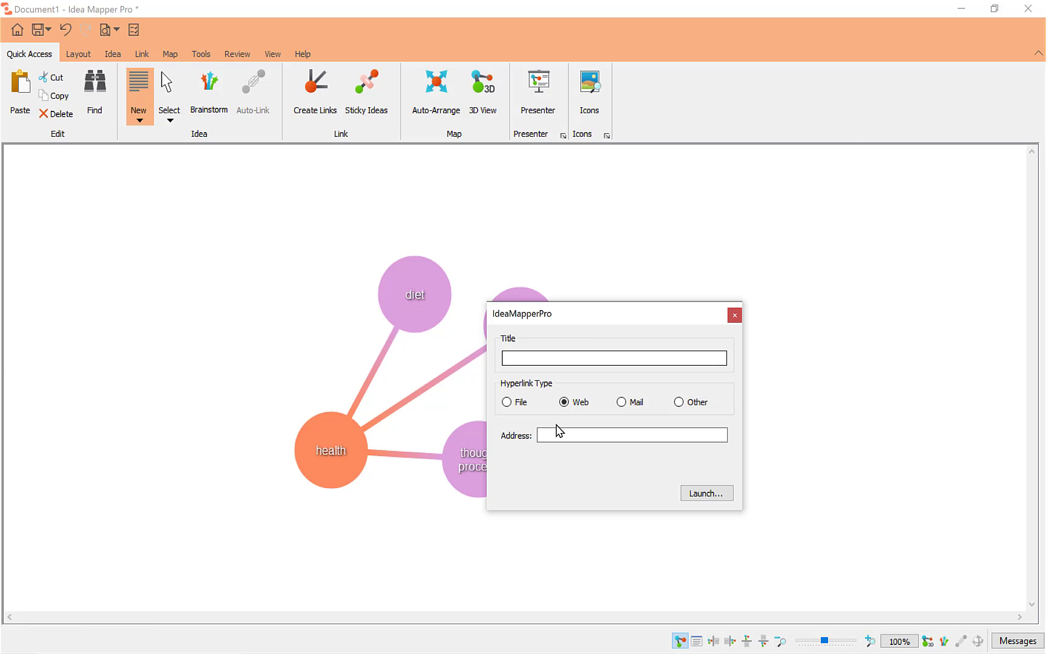
left_click(554, 434)
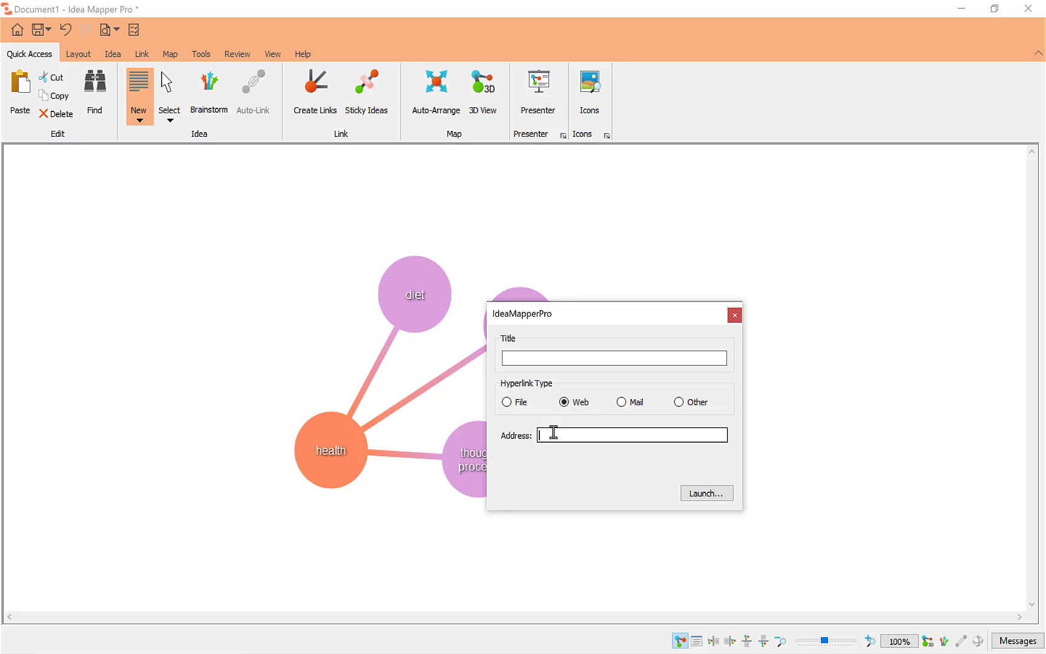
key("ctrl+v")
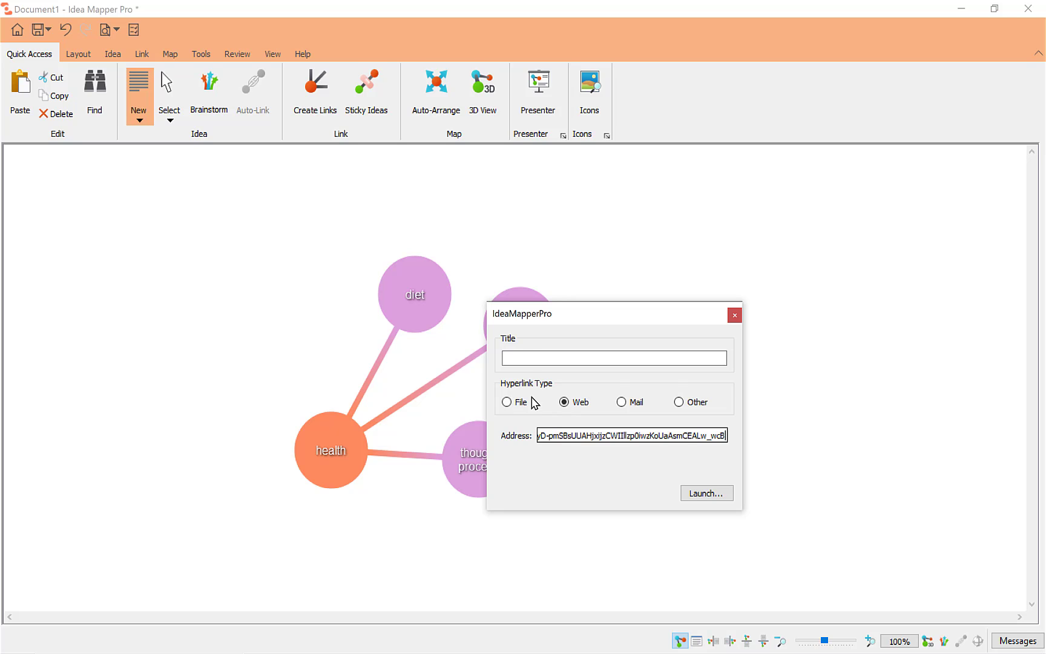
left_click(518, 356)
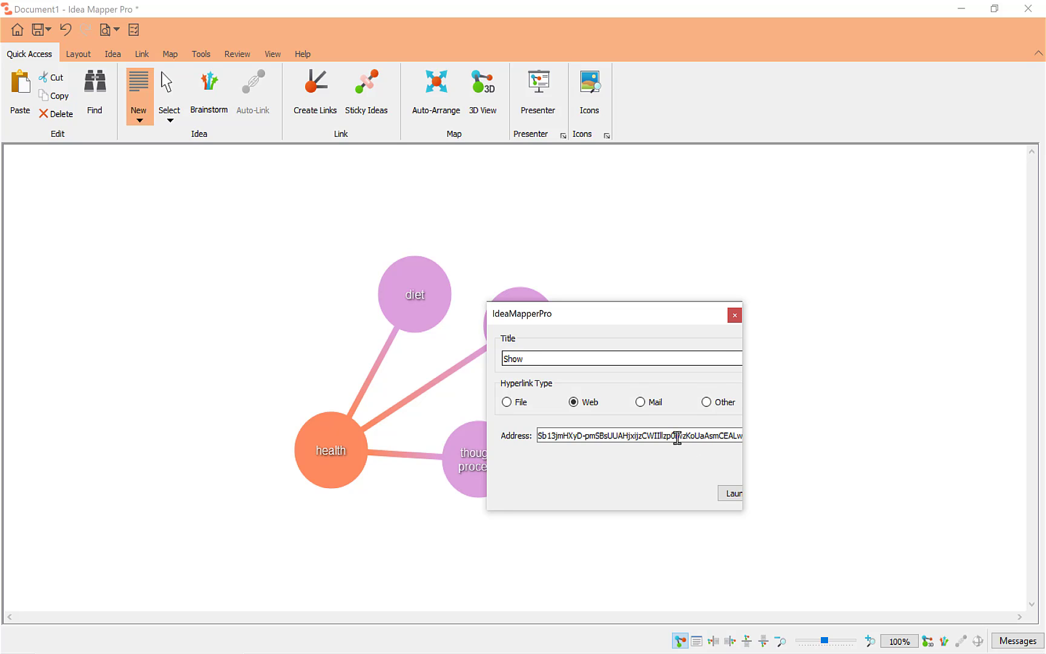
Launch the Show hyperlink to test it, and close the web page and the hyperlink settings
left_click(730, 494)
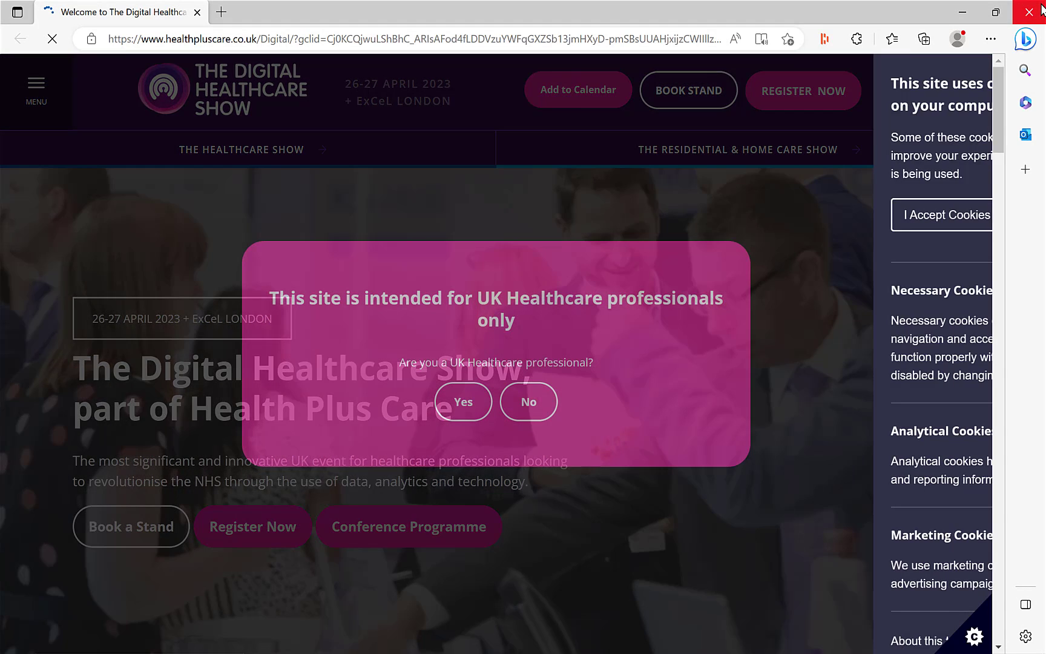
left_click(1043, 8)
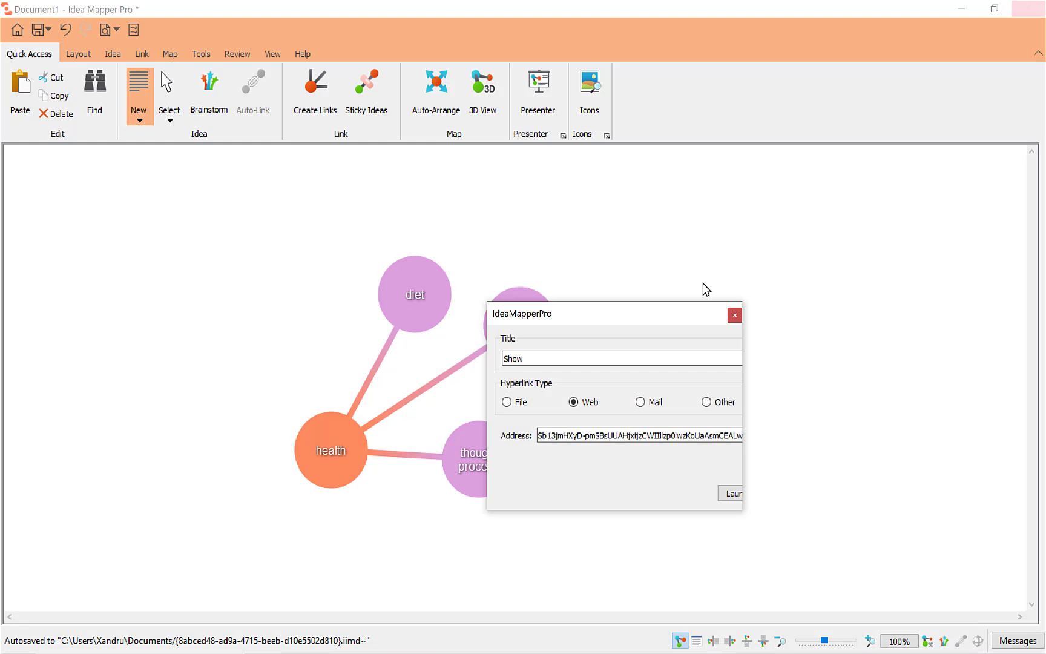
left_click(734, 316)
Connect the diet idea to the Show hyperlink idea
left_click(699, 459)
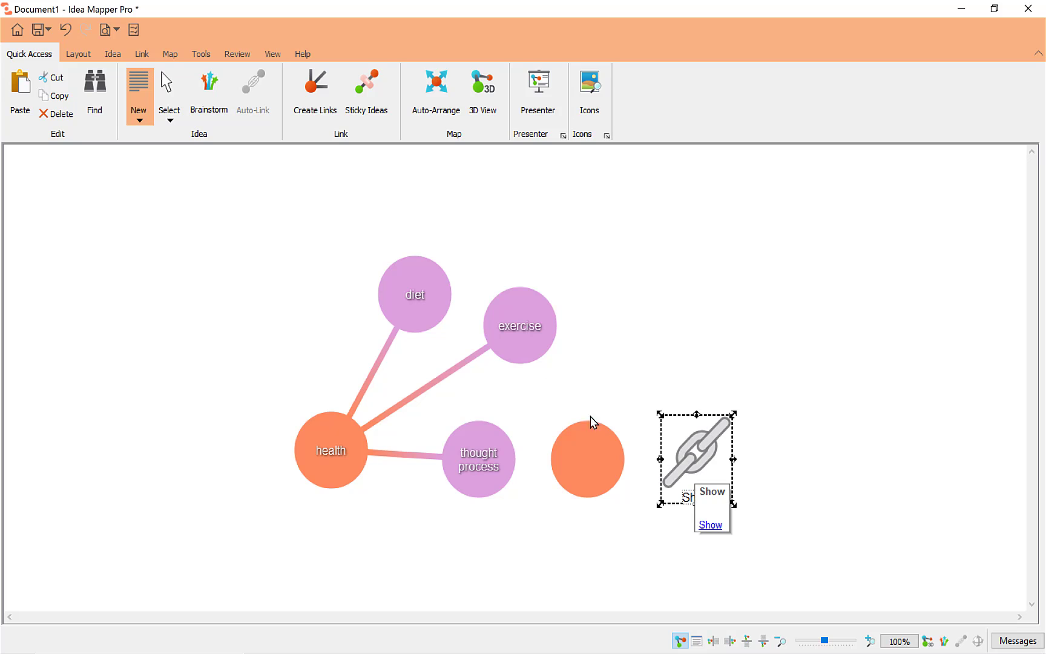
left_click(569, 397)
key("shift")
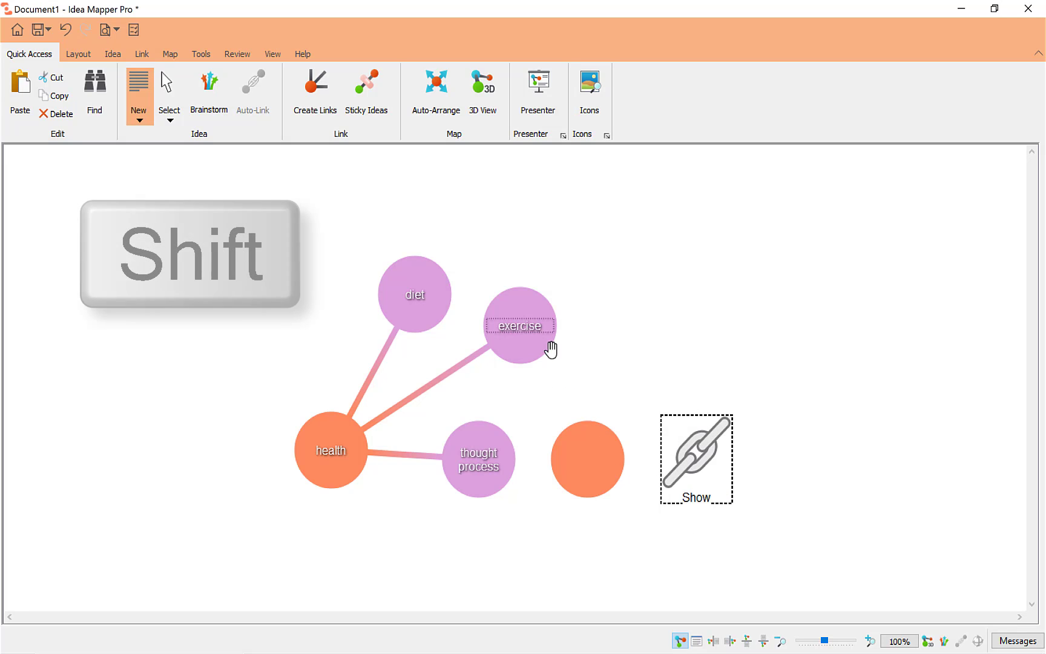
double_click(443, 289)
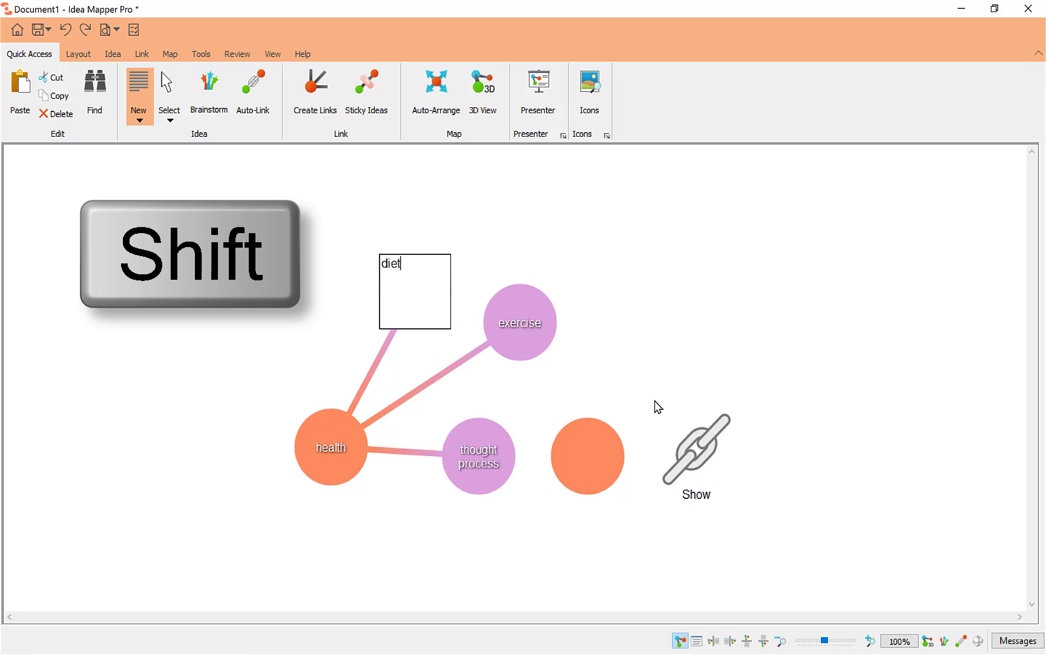
left_click(692, 448, "shift")
Move the Show hyperlink above the exercise idea and delete the blank orange idea beside thought process
left_click_drag(692, 449, 621, 231)
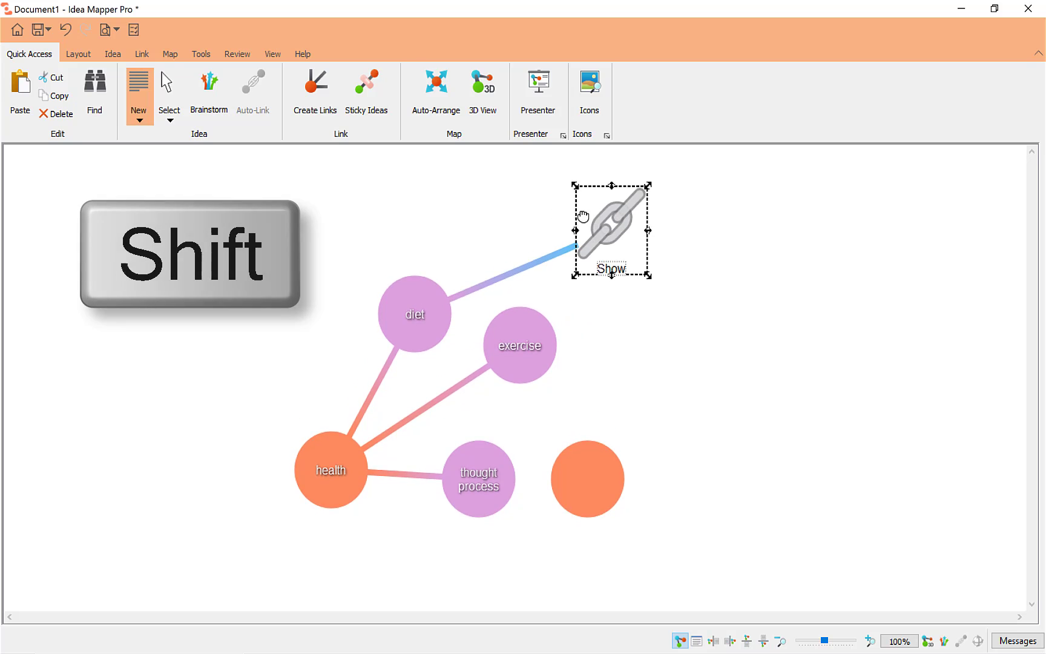
left_click_drag(623, 265, 576, 207)
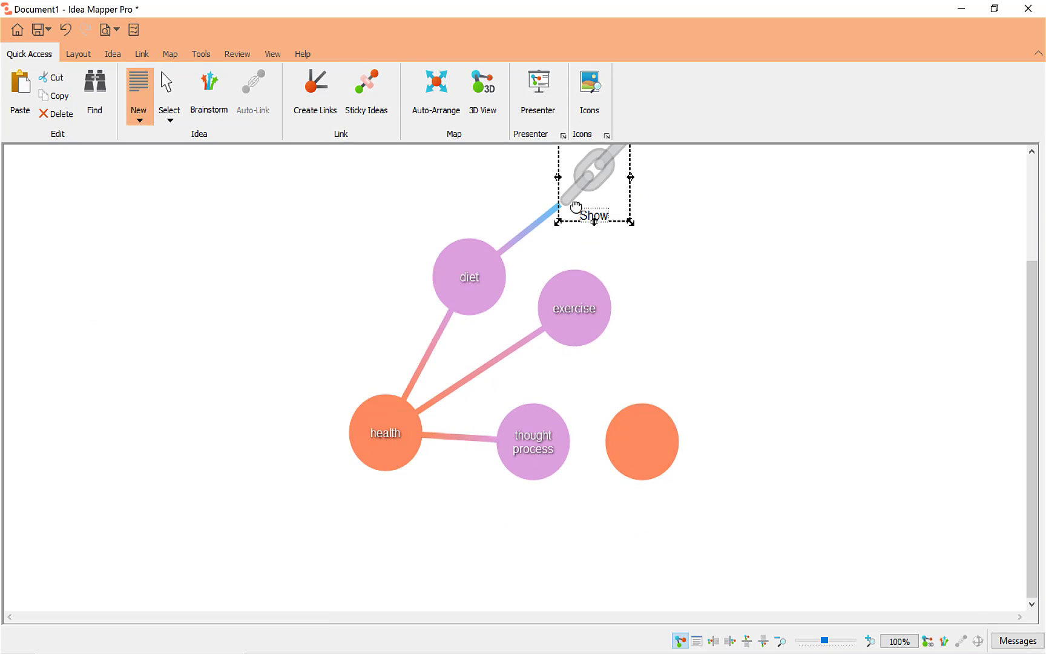
left_click(653, 409)
key("Delete")
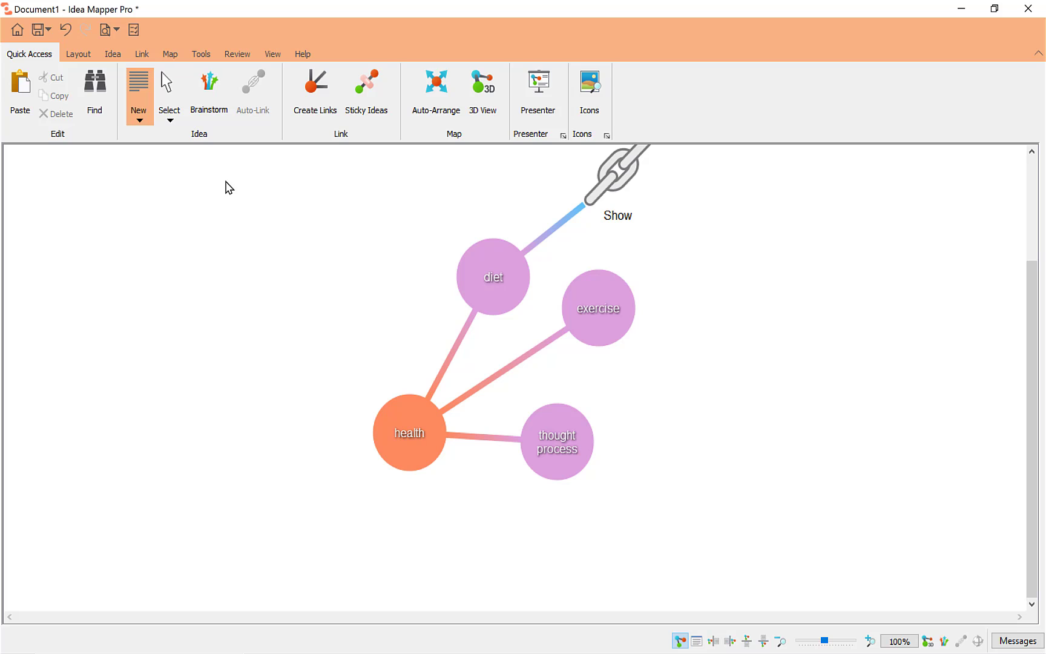
Add another hyperlink idea of type File that points to the Word document "Links for students." on the Desktop
left_click(141, 120)
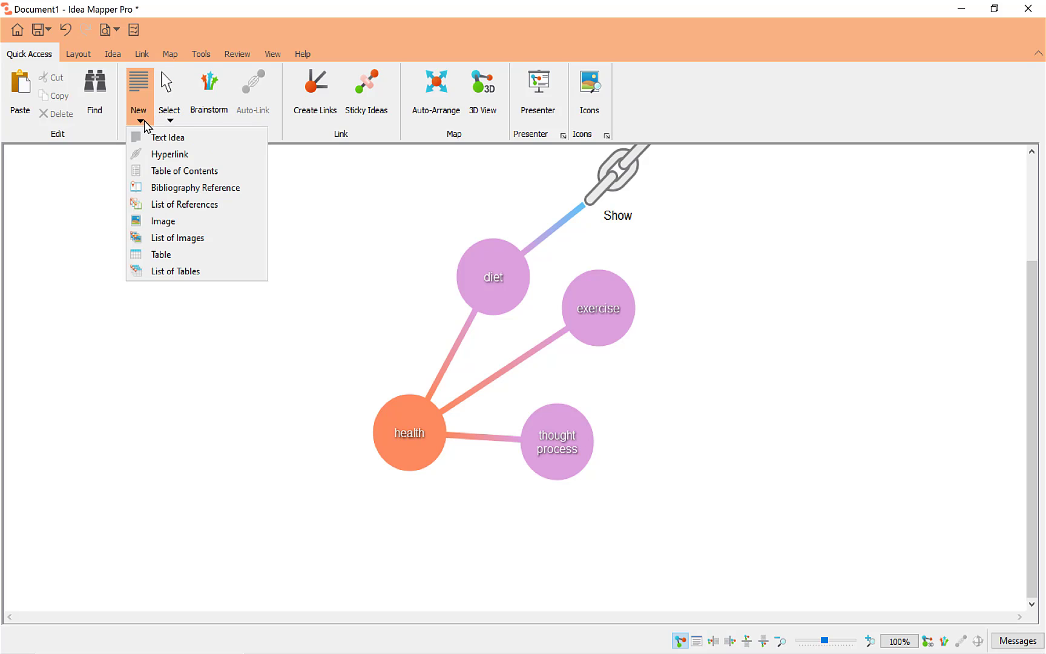
left_click(164, 155)
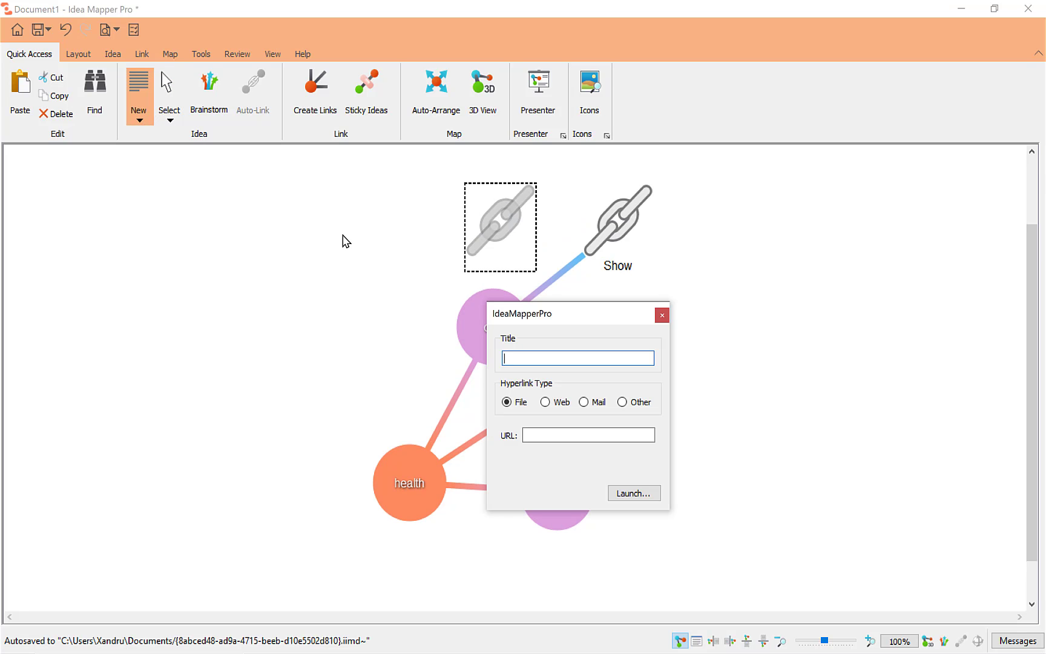
left_click(546, 403)
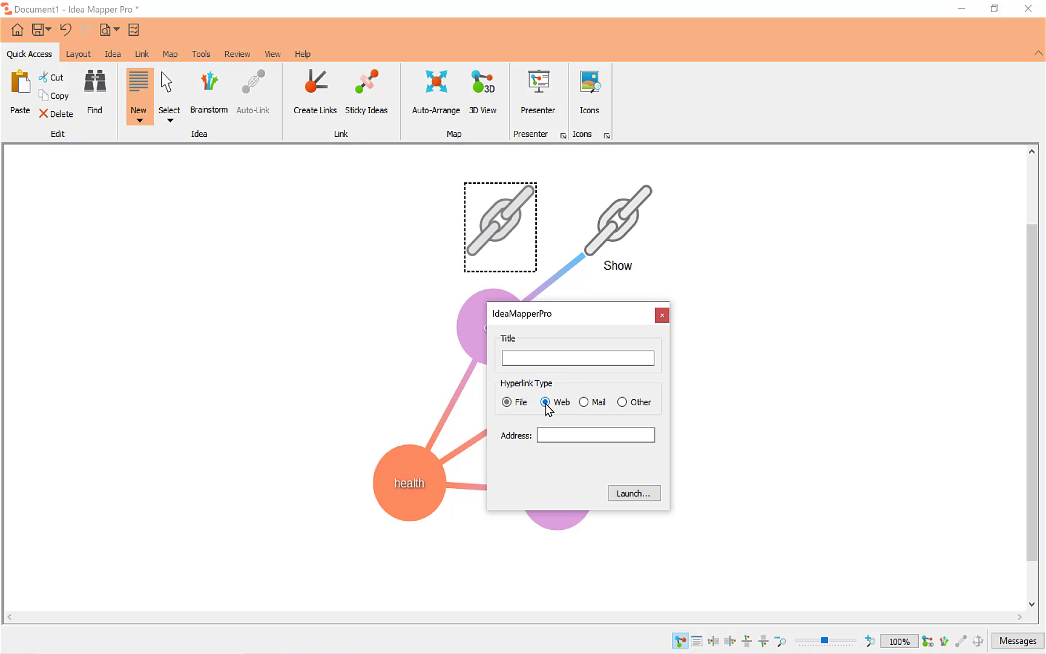
left_click(508, 403)
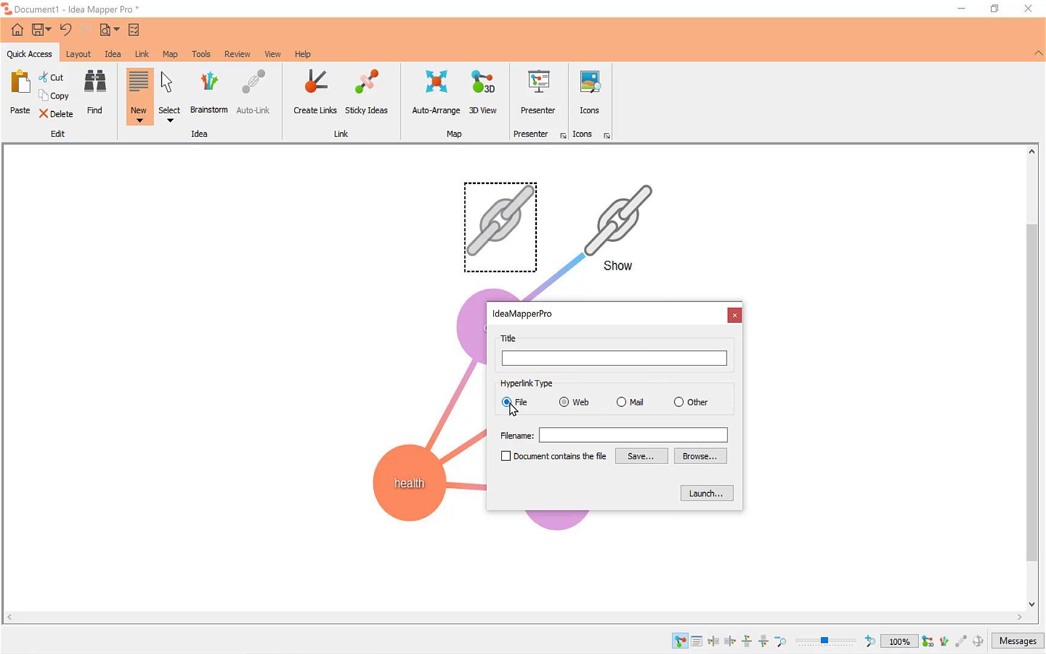
left_click(696, 456)
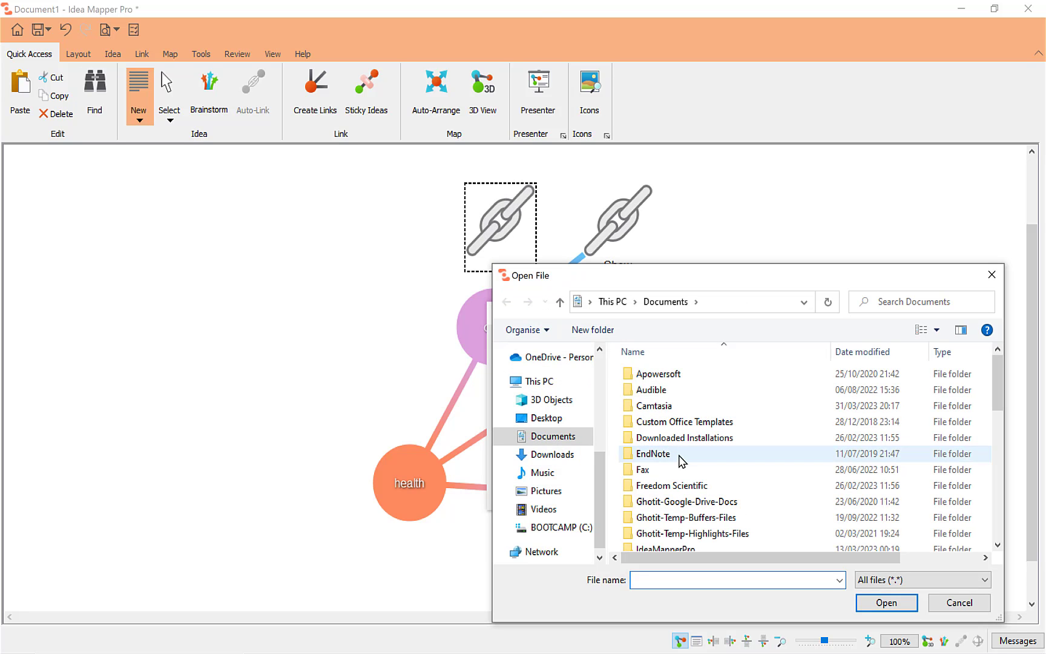
left_click(560, 422)
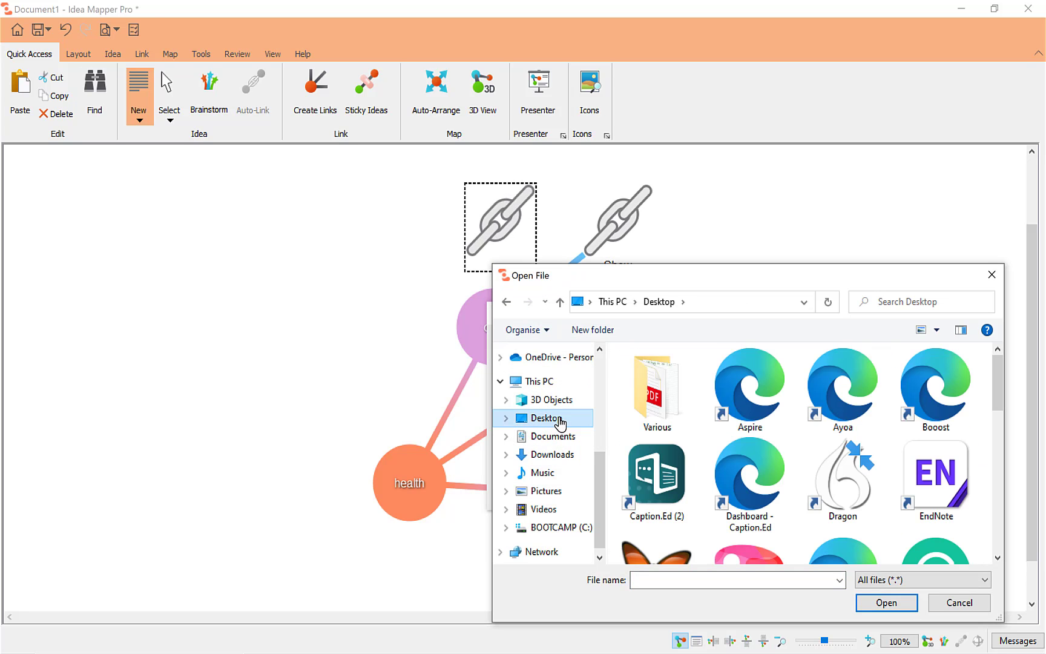
scroll(851, 471, "down", 5)
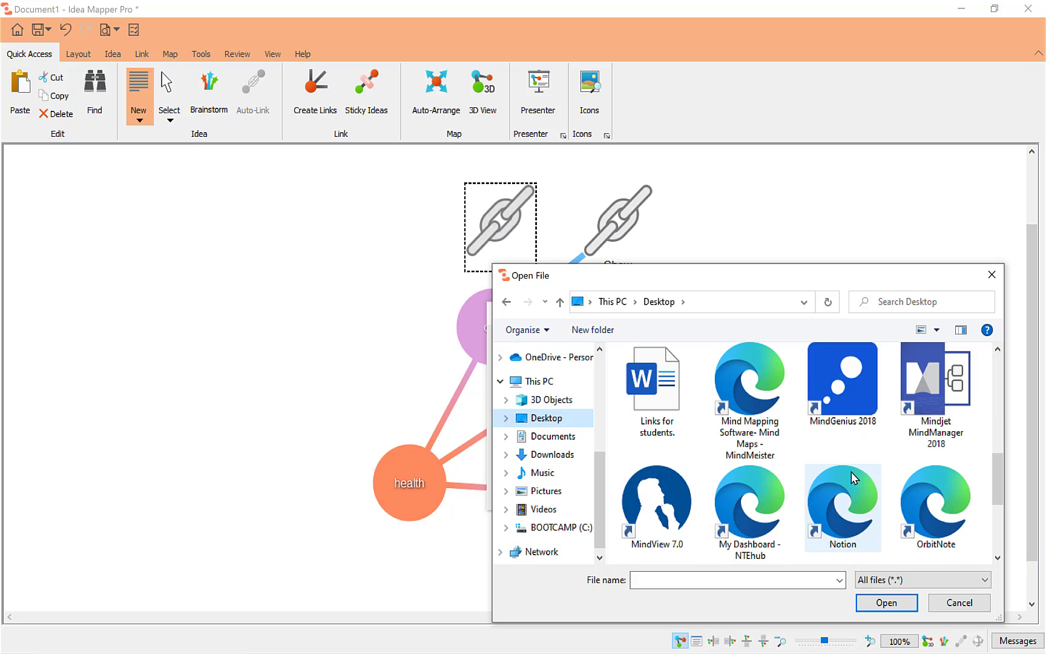
double_click(677, 377)
Title the file hyperlink "links" and close its settings
left_click(559, 357)
type("links")
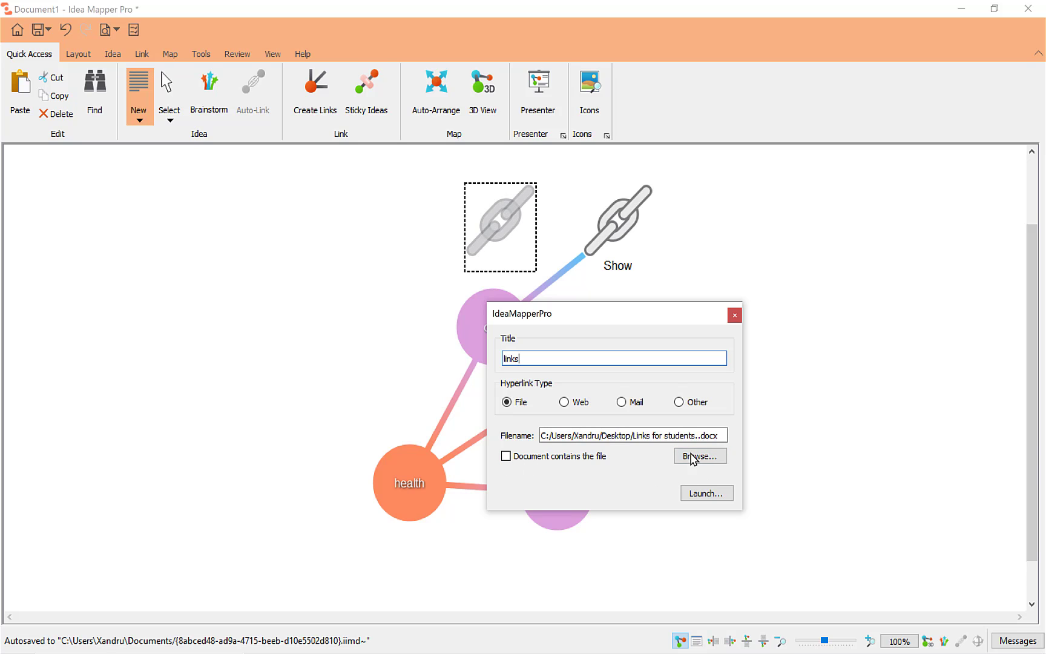
left_click(734, 316)
Move the links hyperlink to the right of Show and connect the diet idea to it
left_click(507, 234)
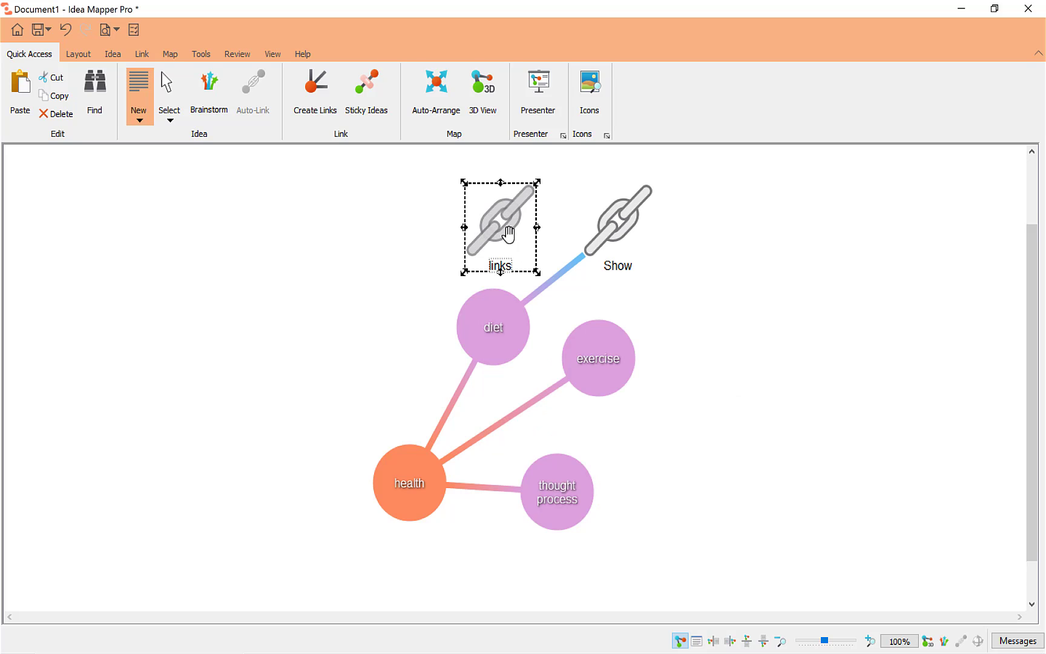
left_click_drag(508, 233, 731, 236)
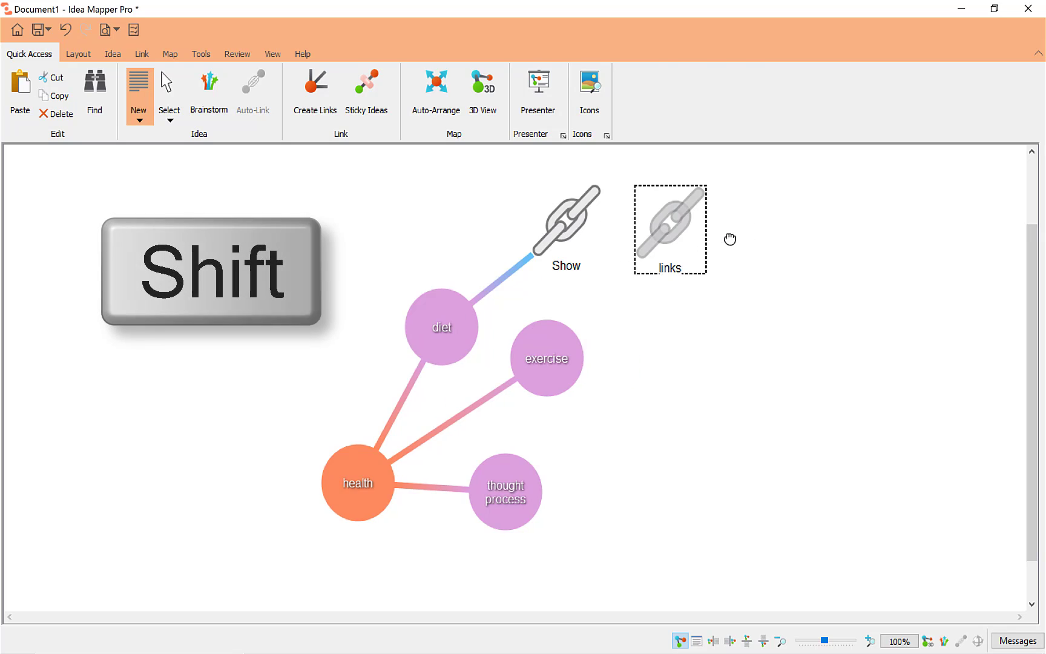
left_click(465, 314)
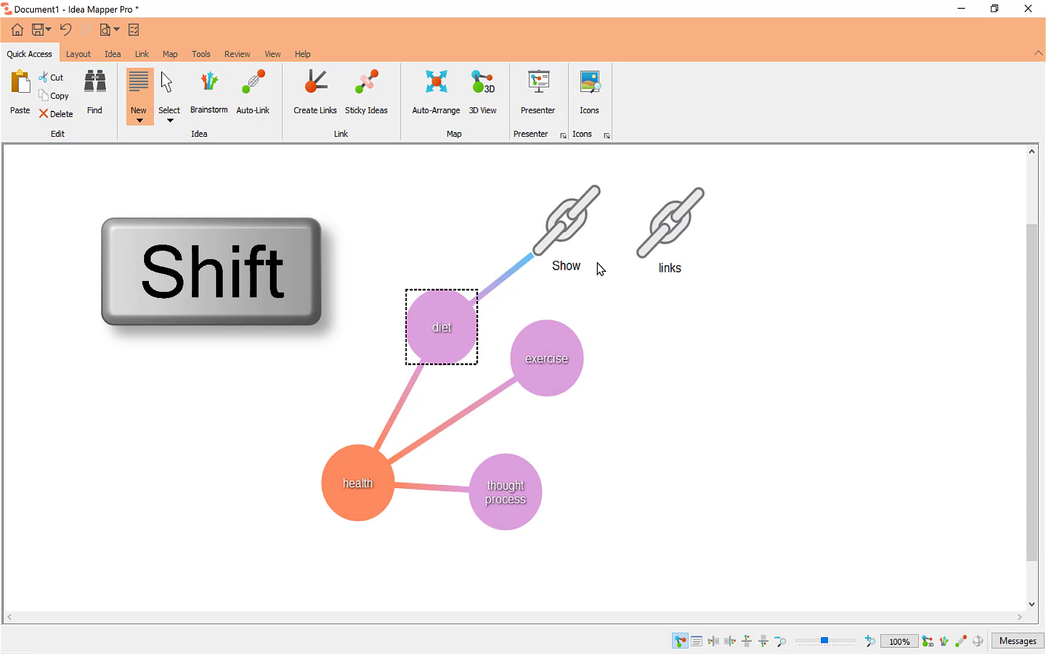
left_click(652, 230, "shift")
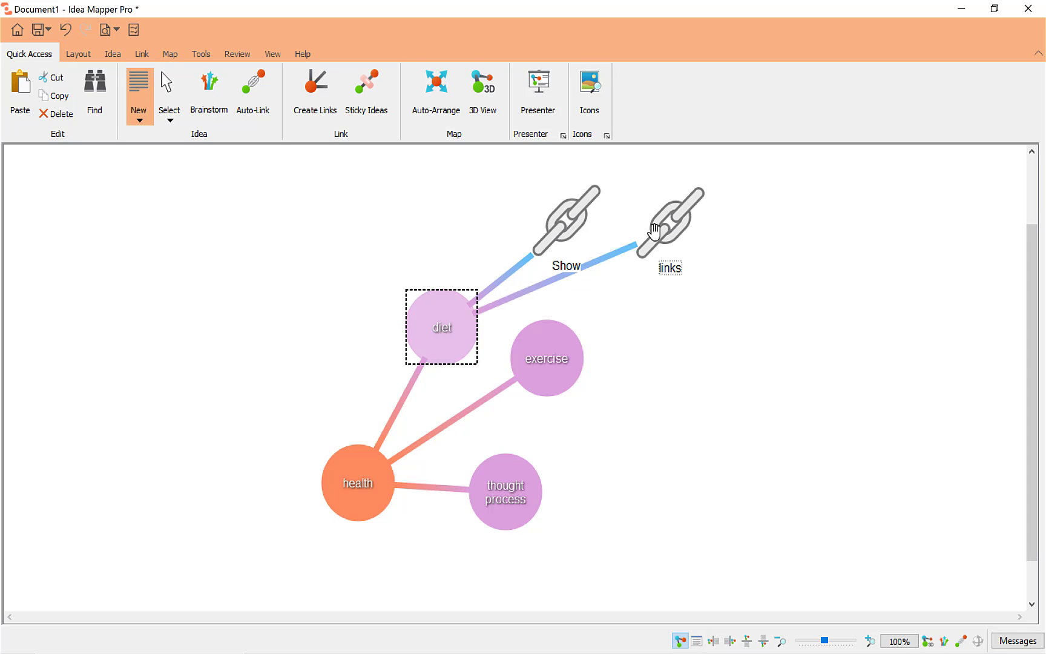
Open the Word document through the links hyperlink, view it and close it to return to the map
left_click(670, 229)
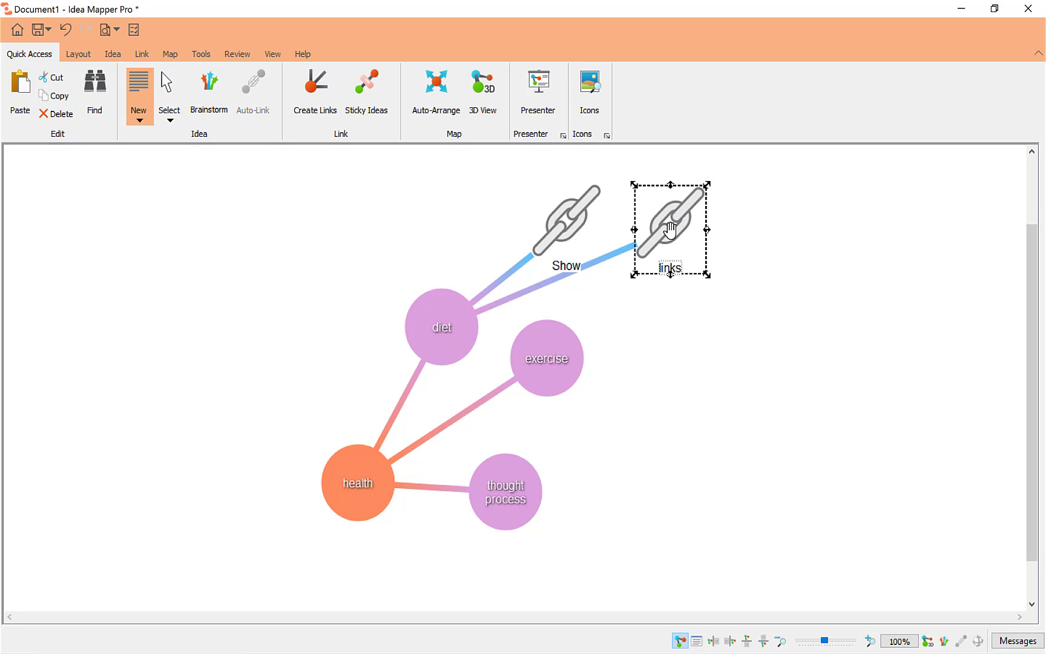
double_click(670, 229)
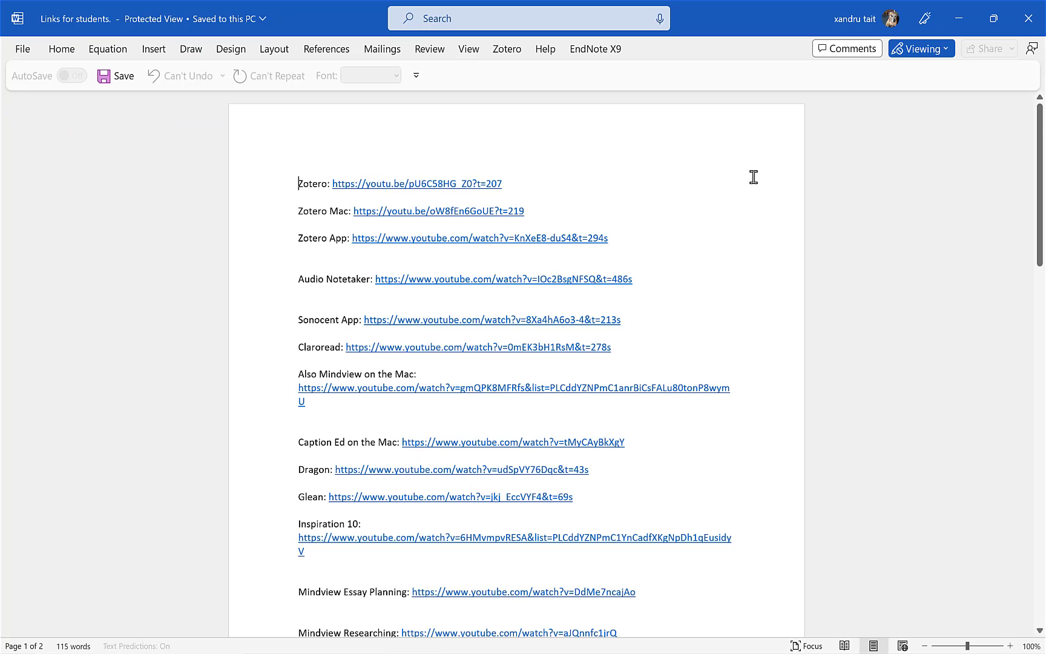
left_click(1027, 22)
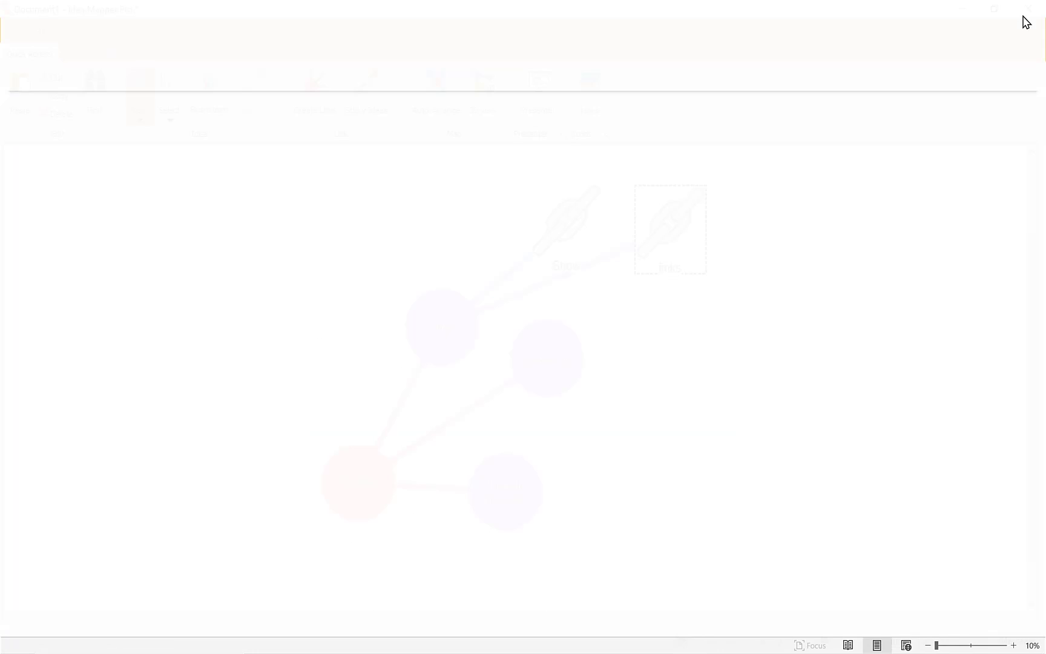
Add a Table of Contents idea to the map, view its entry list and close the list
left_click(561, 213)
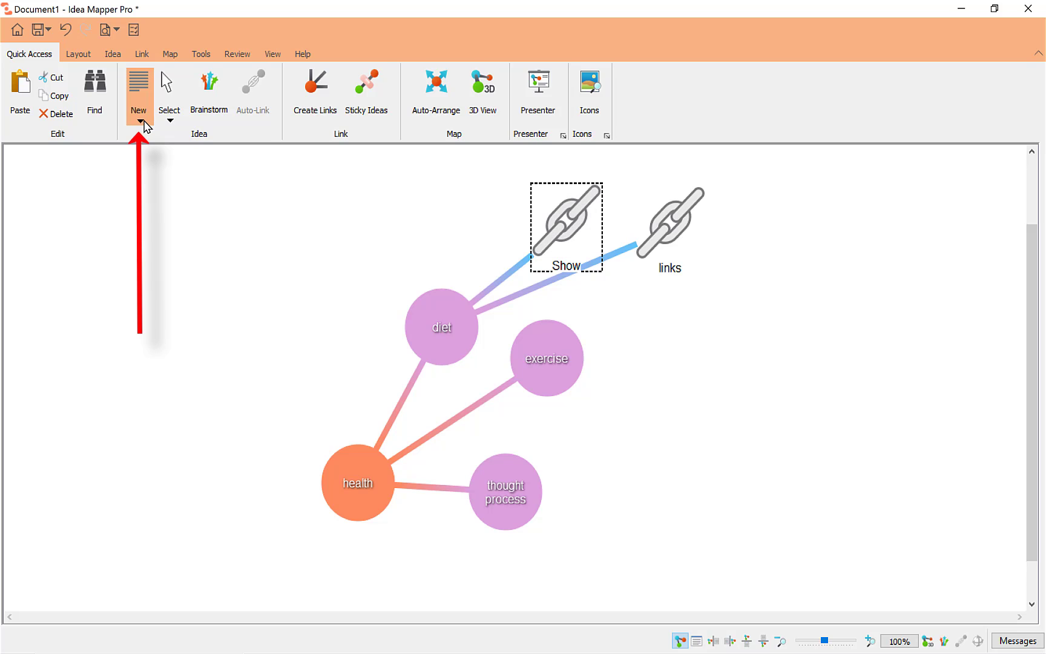
left_click(141, 124)
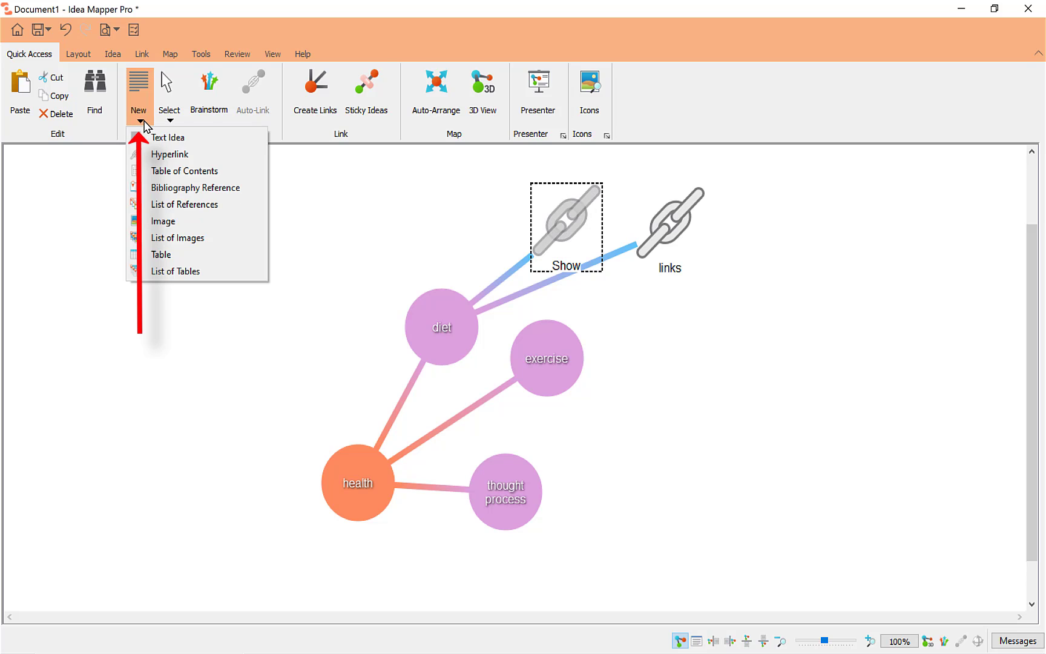
left_click(163, 171)
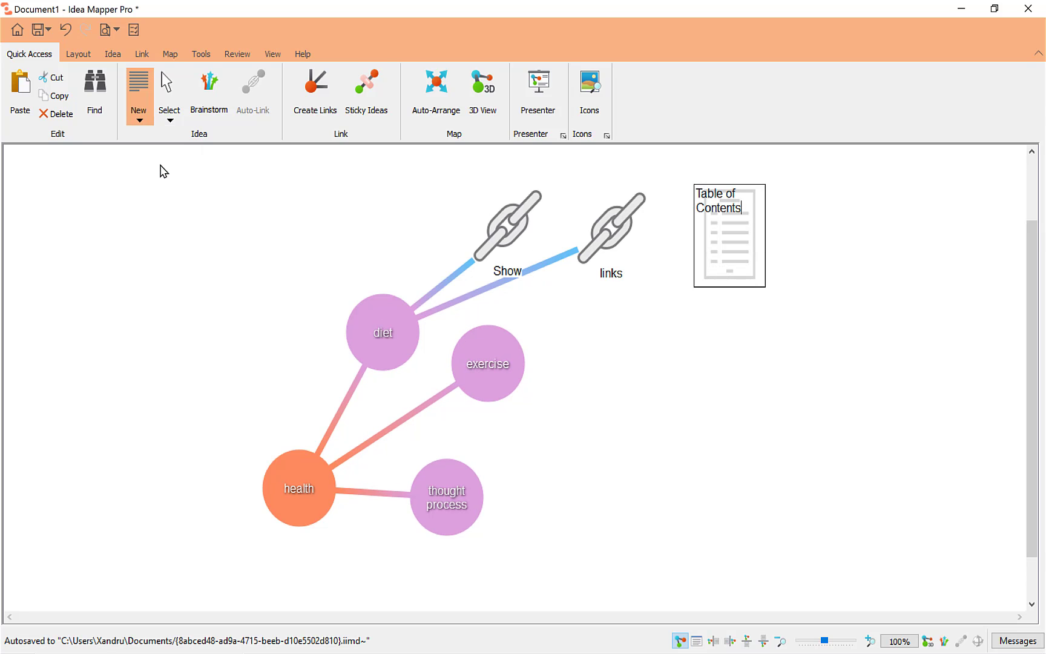
double_click(702, 234)
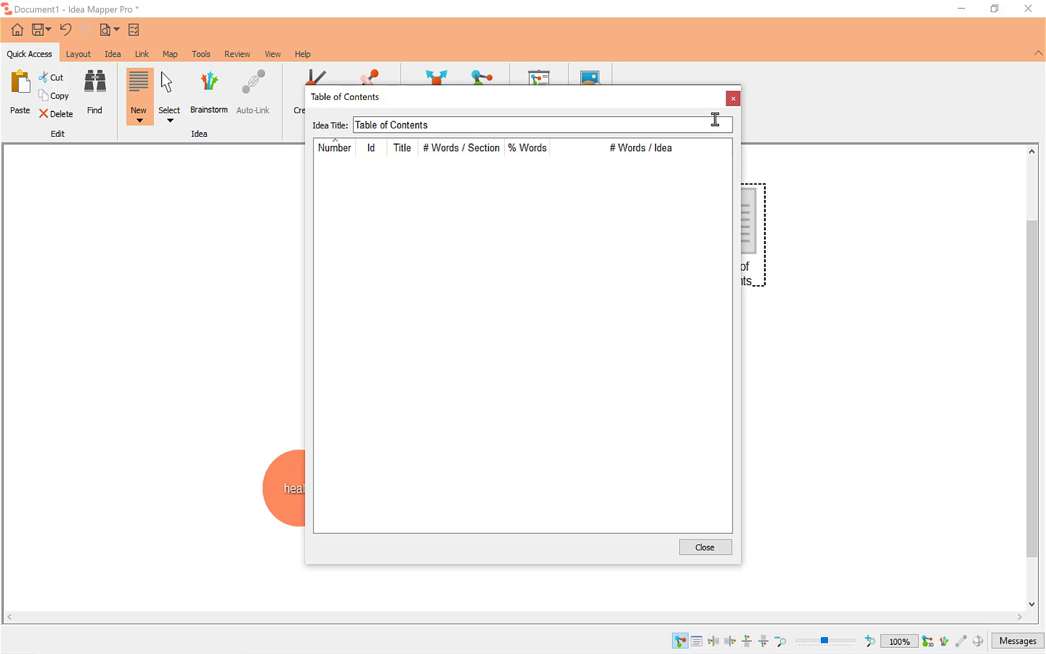
left_click(733, 99)
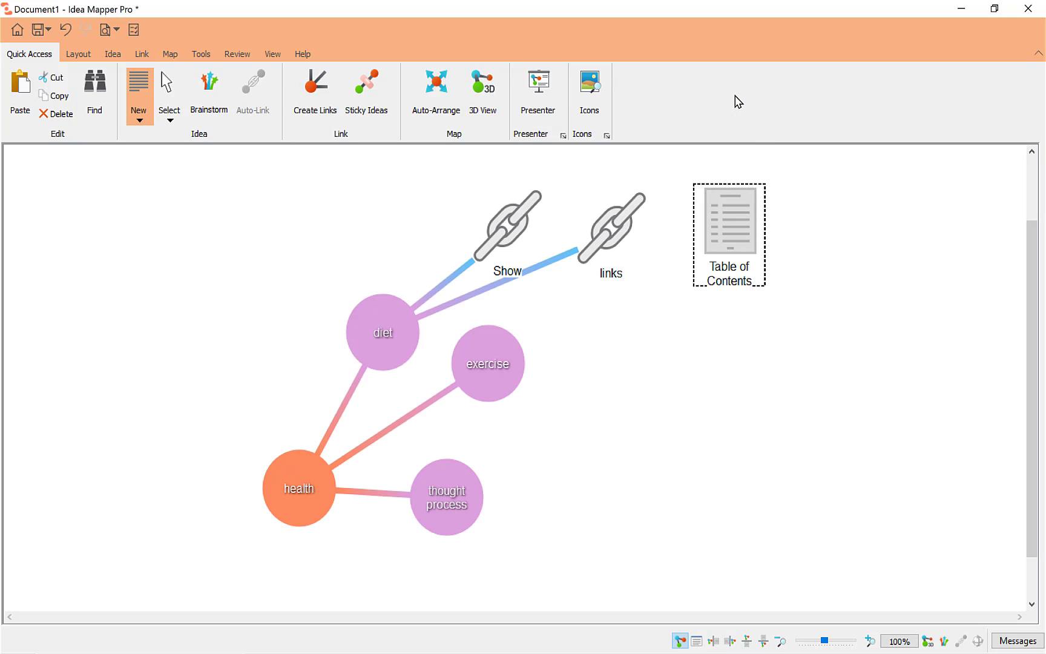
Move the Table of Contents idea to the upper left of health and connect health to it
left_click(724, 198)
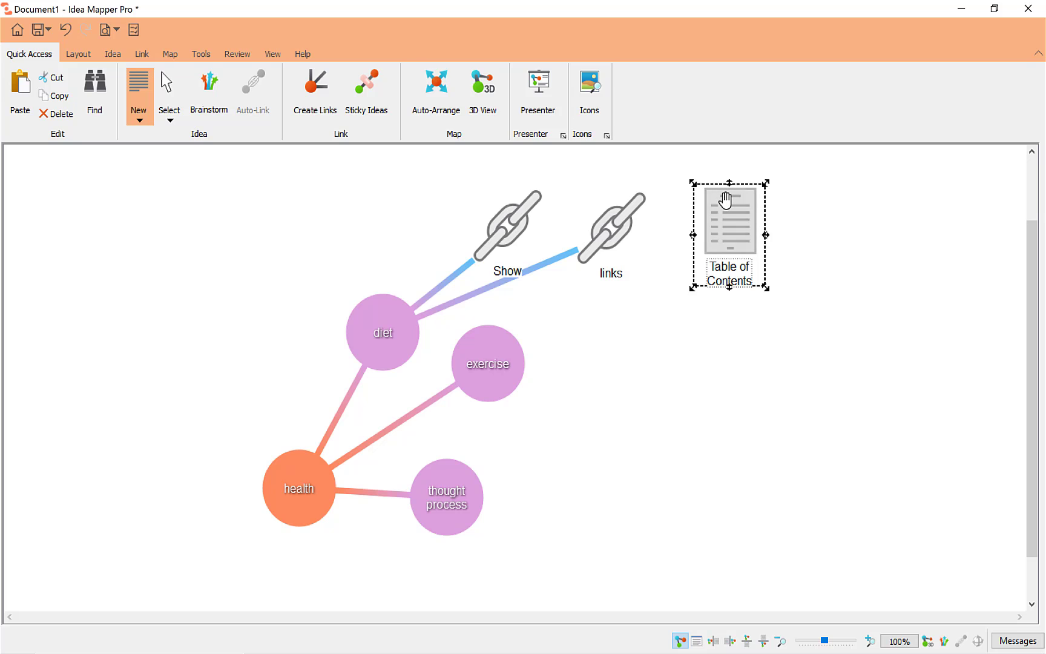
mouse_move(726, 199)
left_mouse_down()
mouse_move(630, 289)
mouse_move(334, 437)
mouse_move(342, 444)
left_mouse_up()
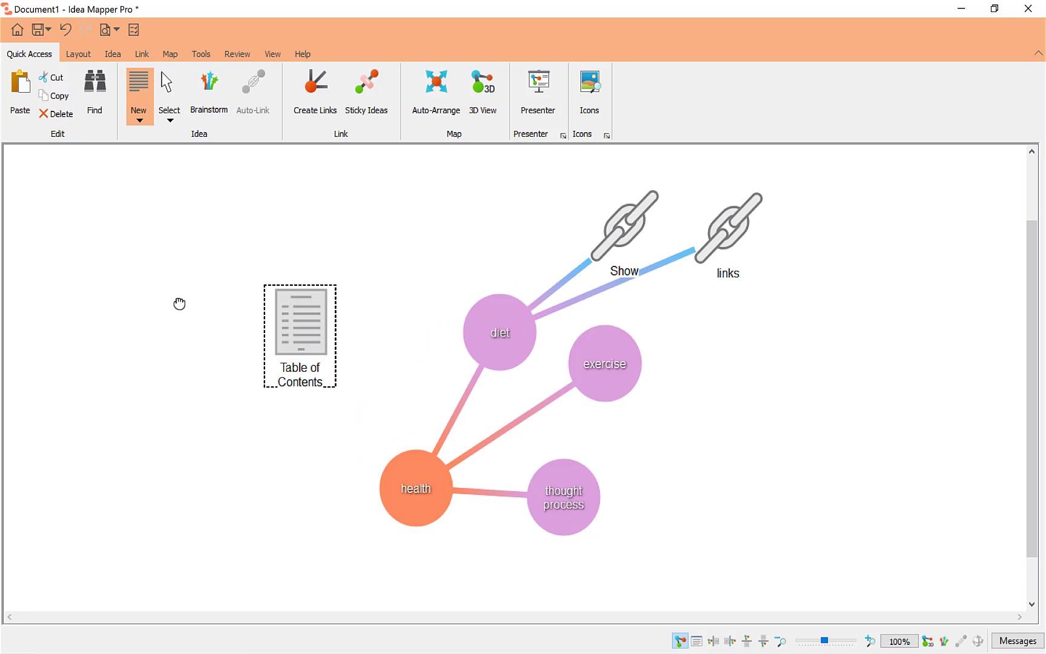
left_click(408, 467, "shift")
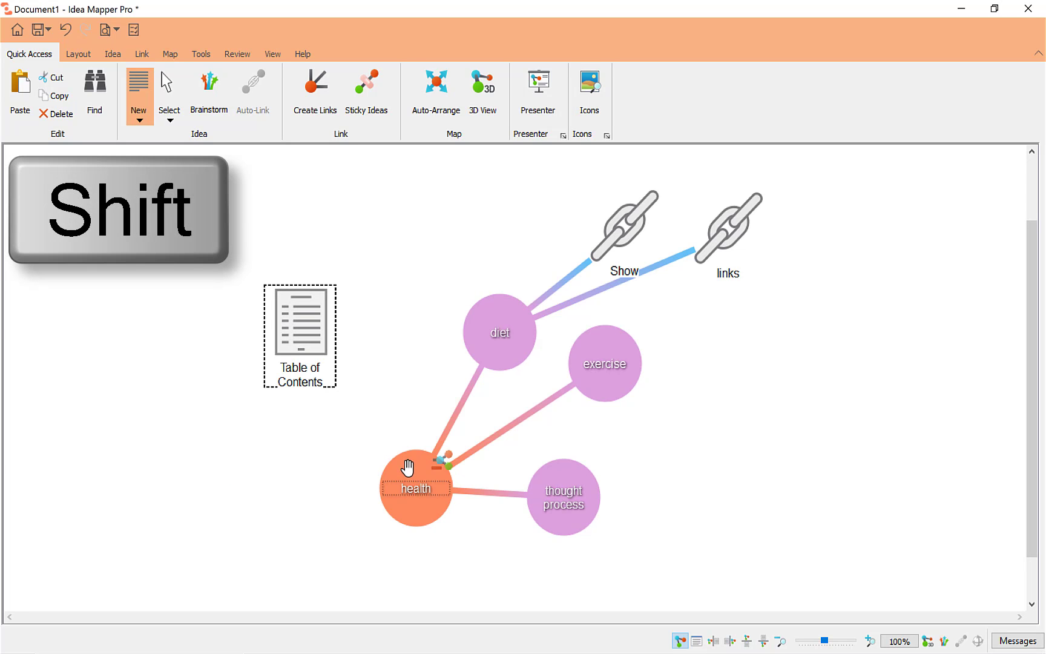
left_click(408, 467)
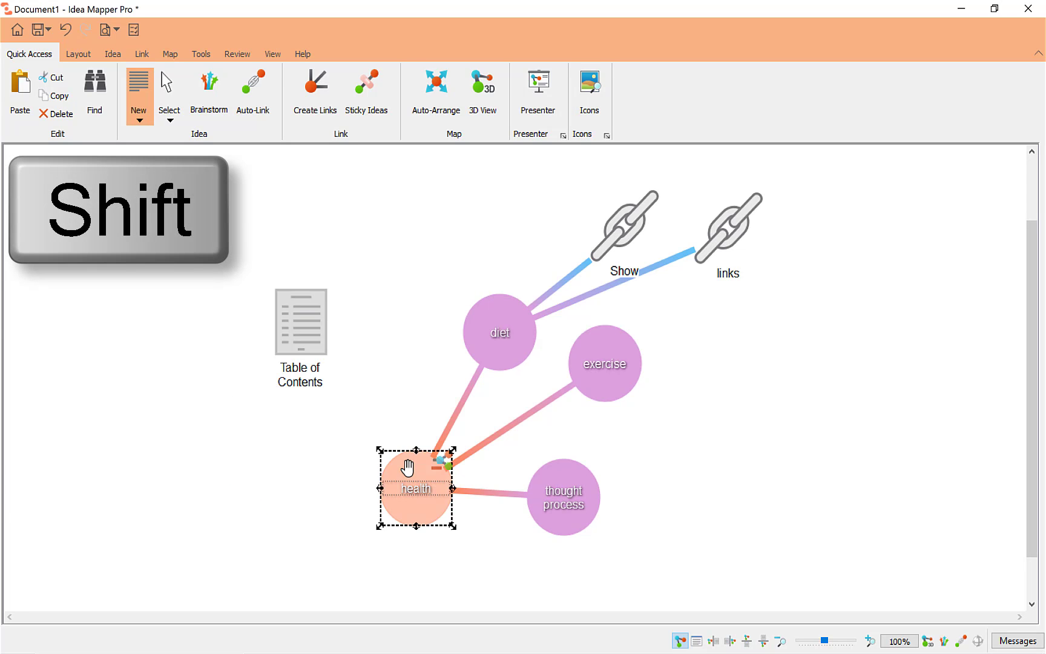
left_click(298, 324, "shift")
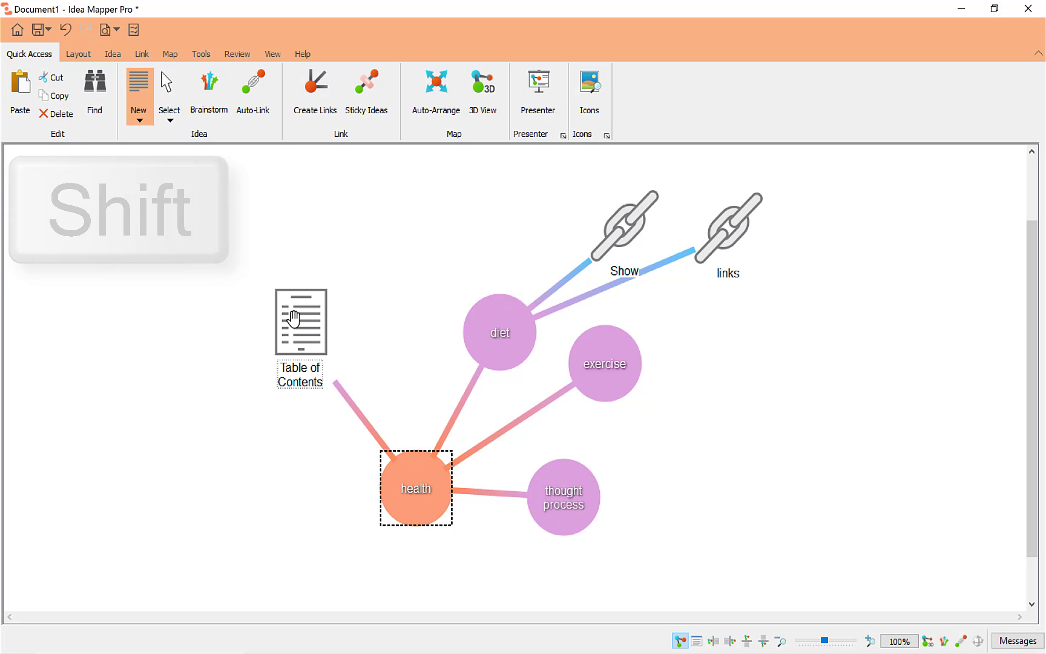
Examine the connected Table of Contents idea's entries and the available types of new idea
double_click(296, 320)
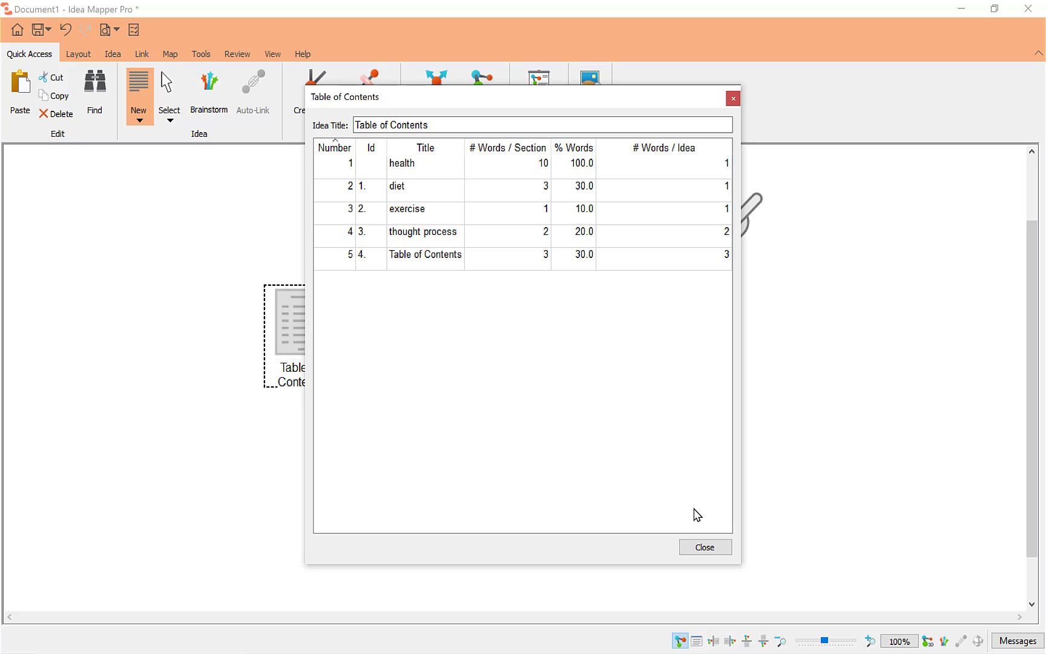
left_click(707, 546)
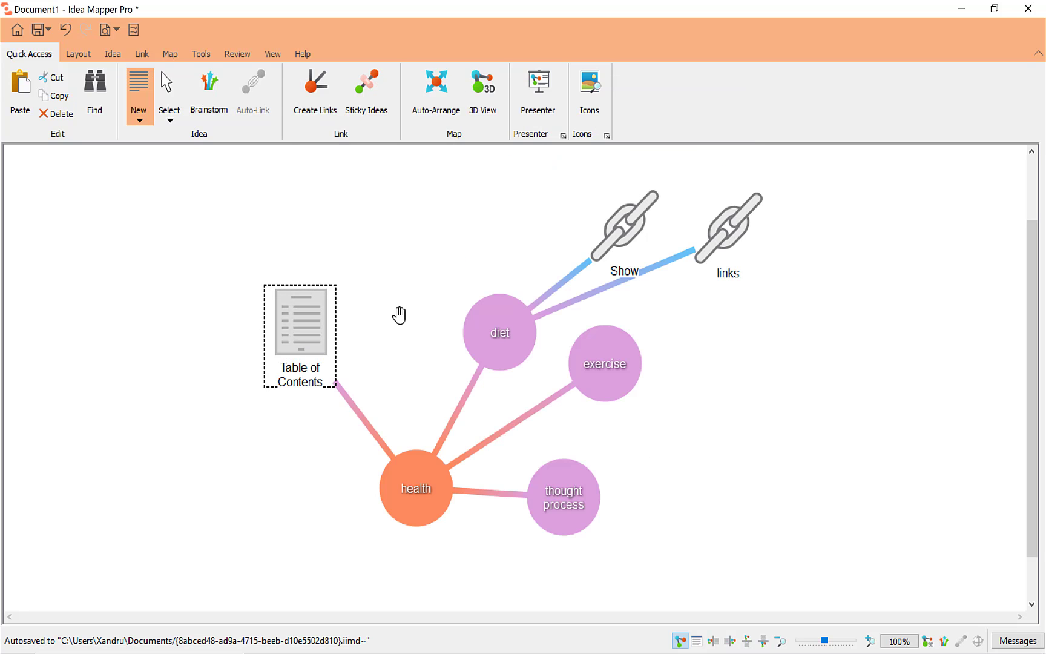
left_click(144, 126)
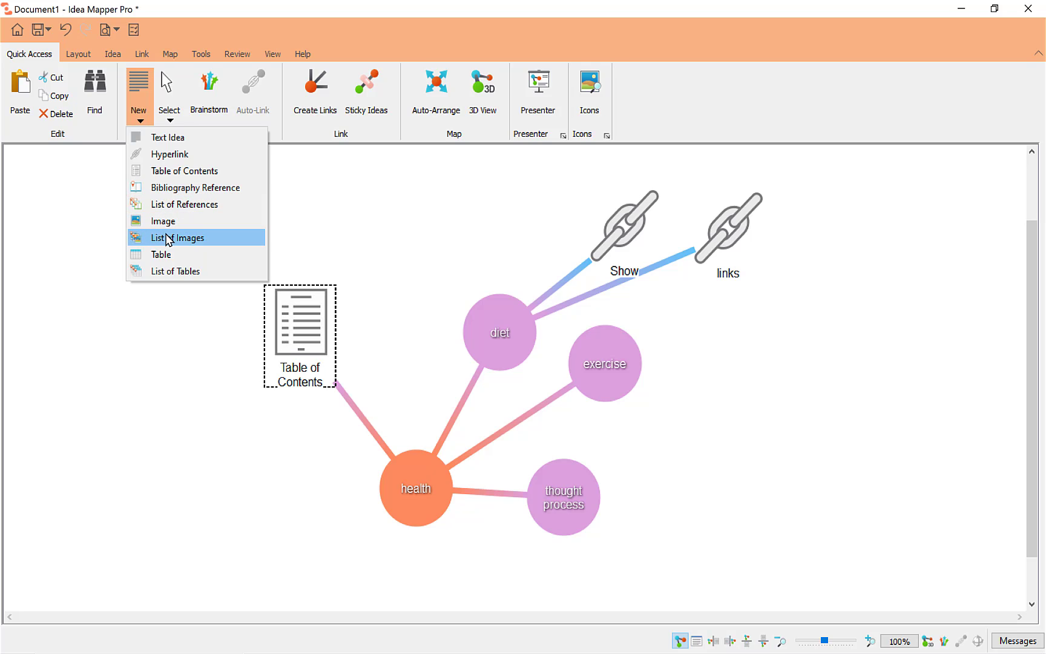
left_click(381, 221)
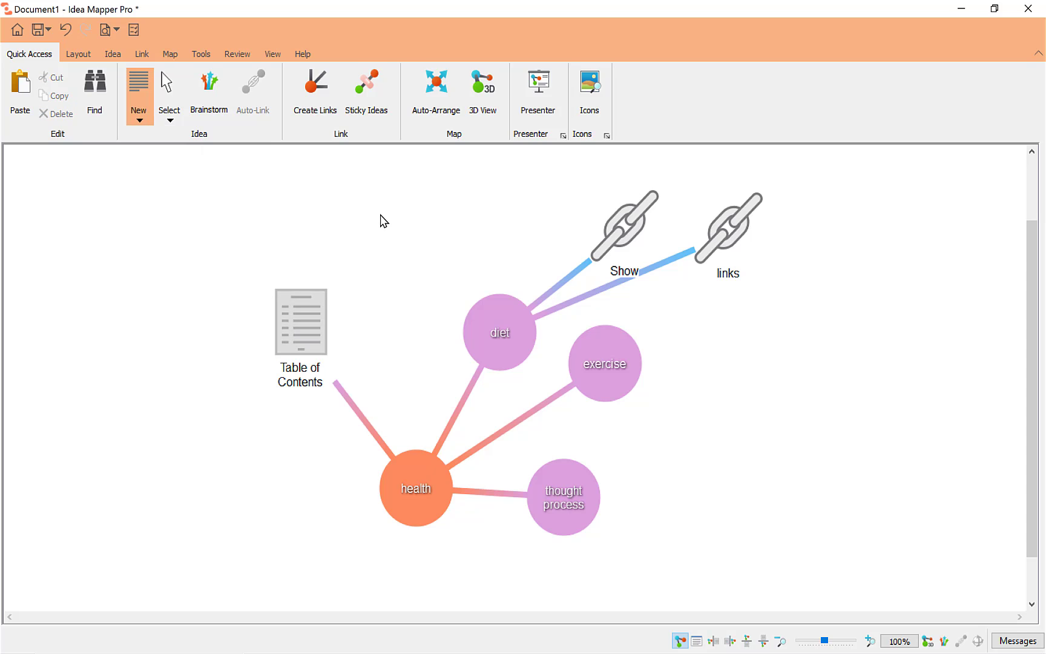
Select all ideas in the map and clear the selection
left_click(170, 124)
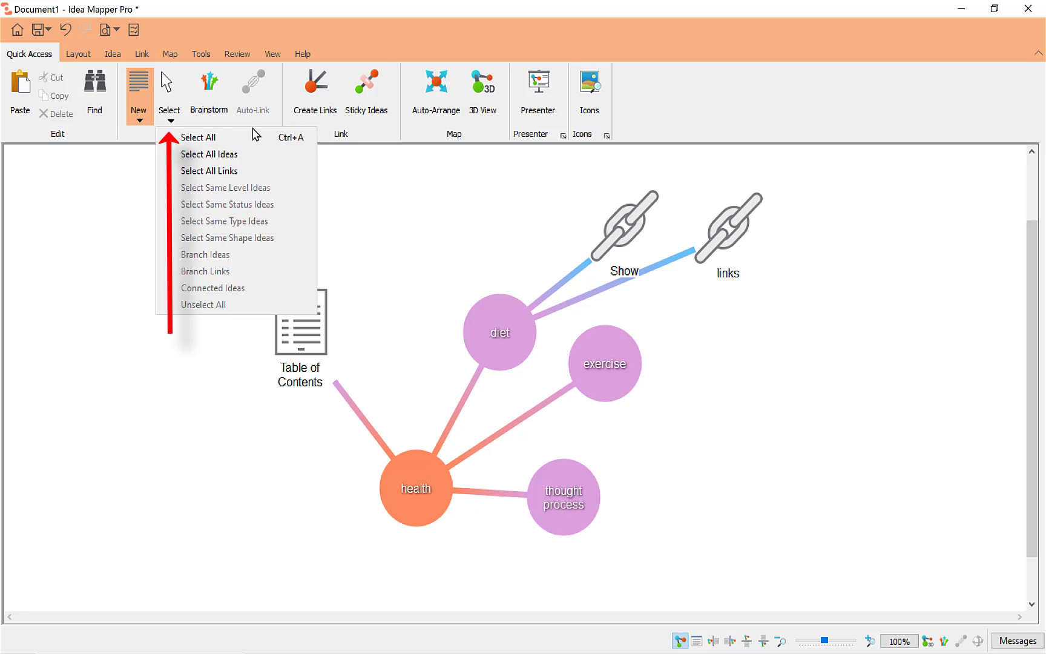
left_click(240, 155)
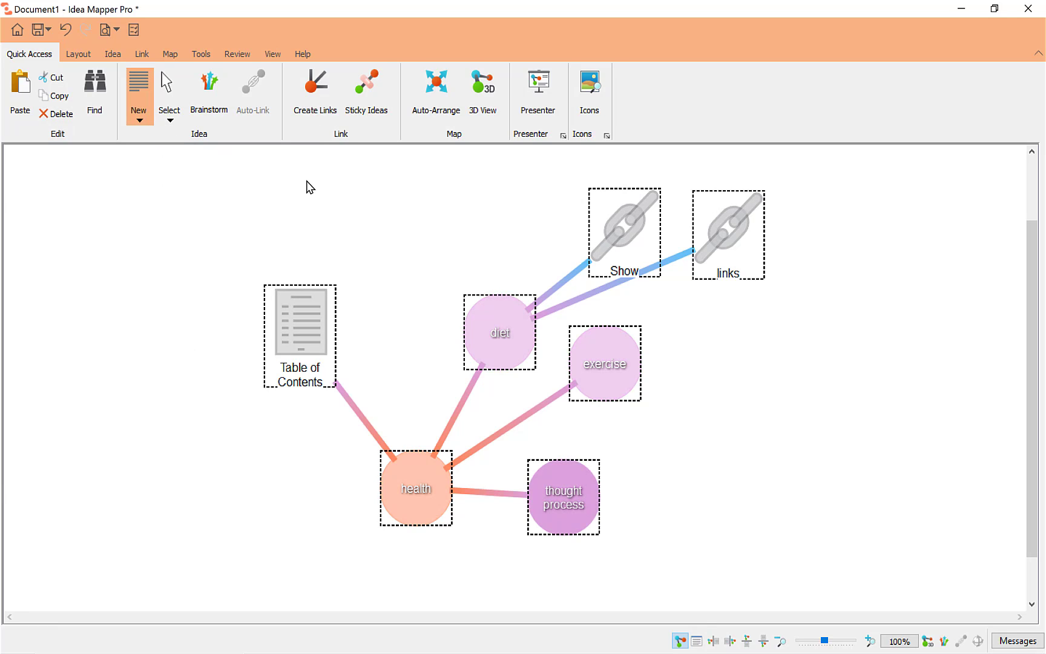
left_click(323, 201)
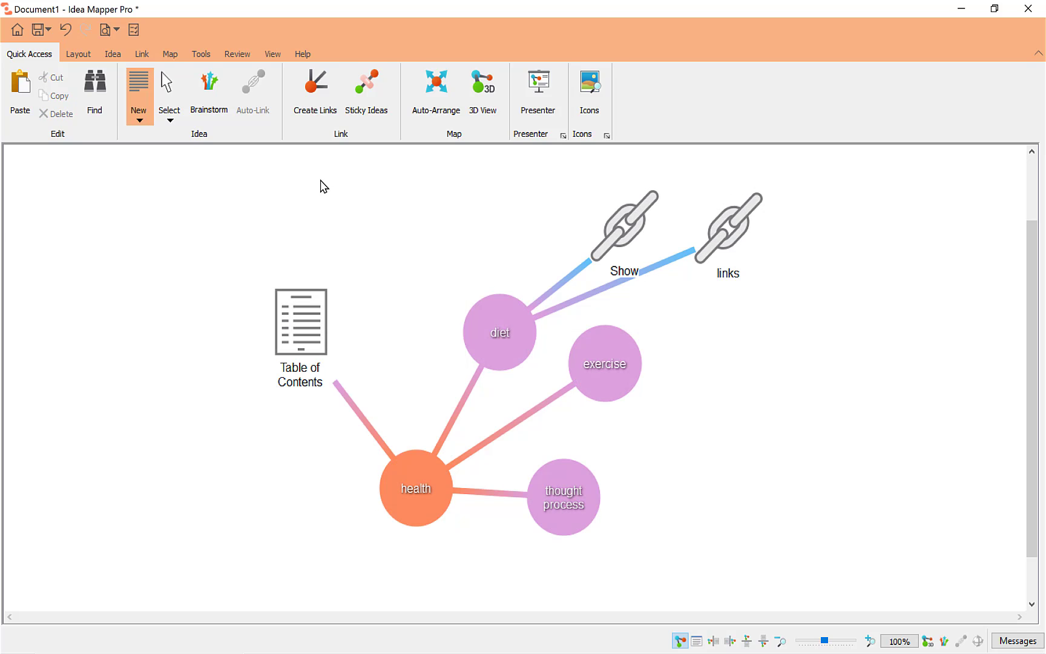
Create a link from the diet idea to the thought process idea
left_click(316, 97)
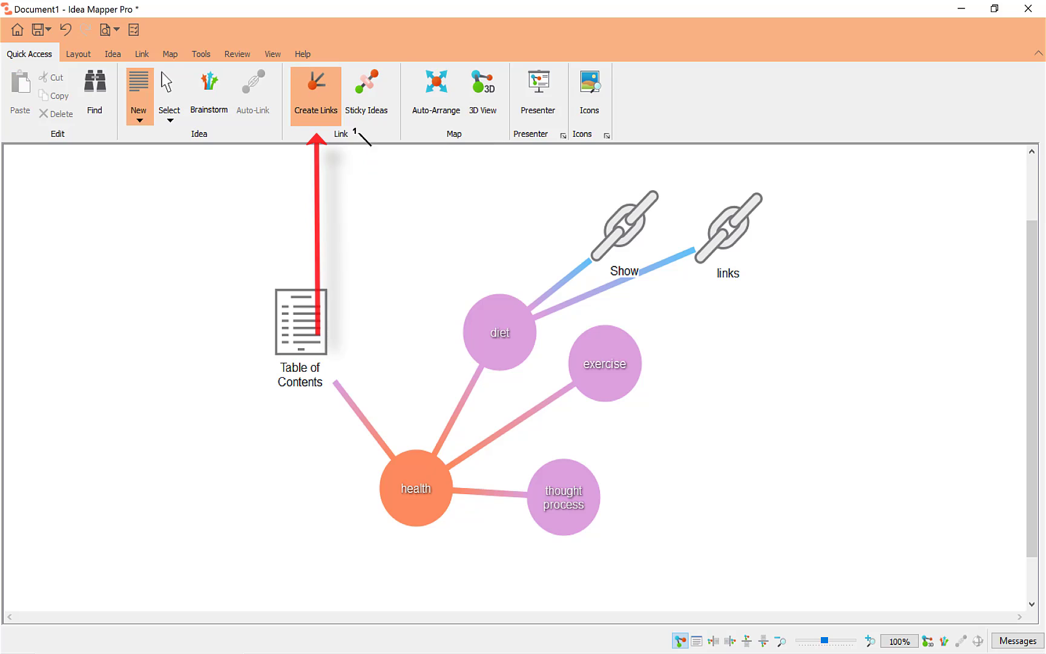
left_click(492, 306)
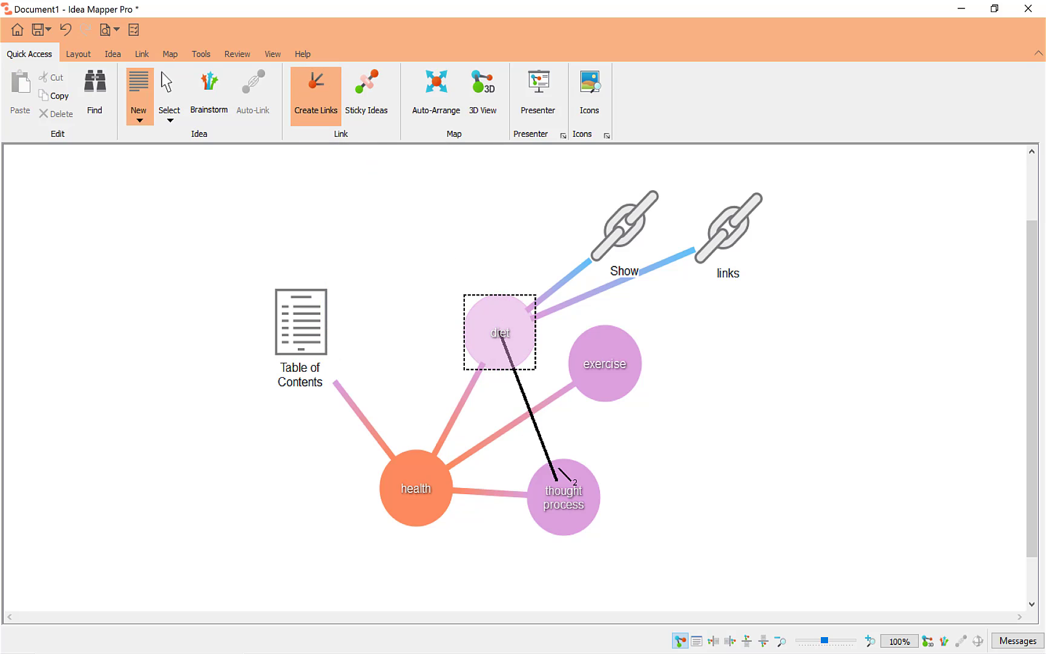
left_click(559, 468)
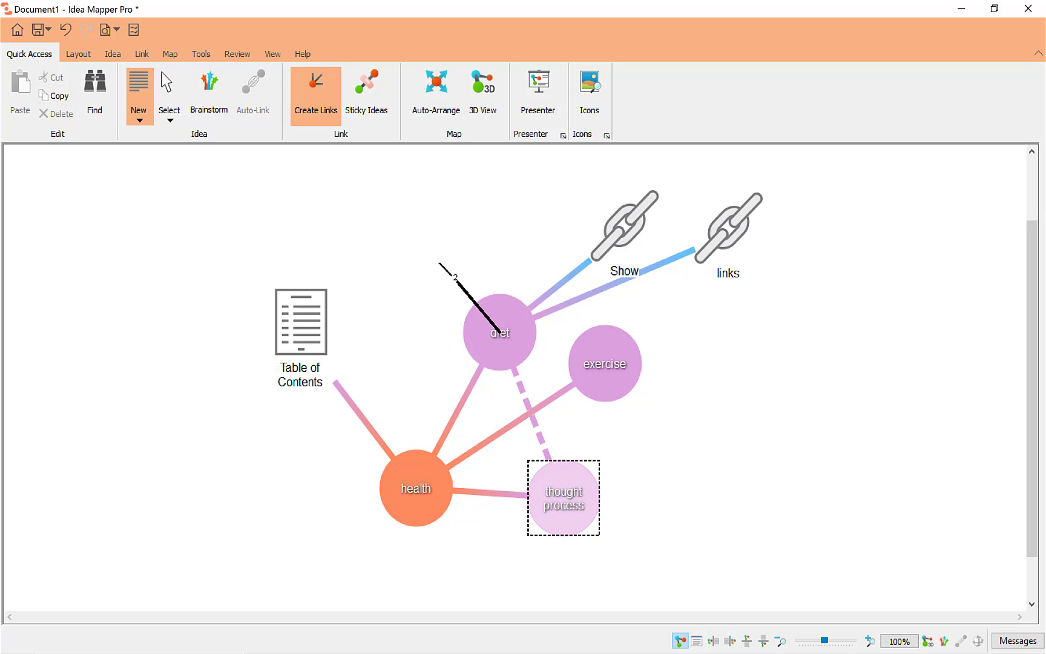
left_click(413, 207)
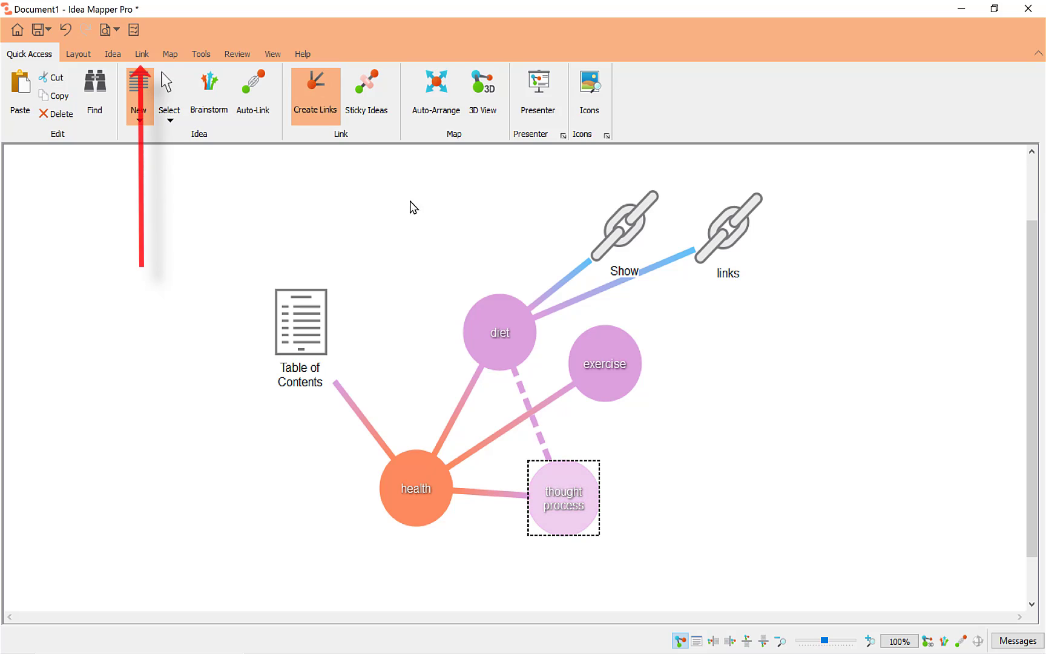
Set the dashed link's colour to Down idea and give it an arrowhead pointing towards diet
left_click(521, 393)
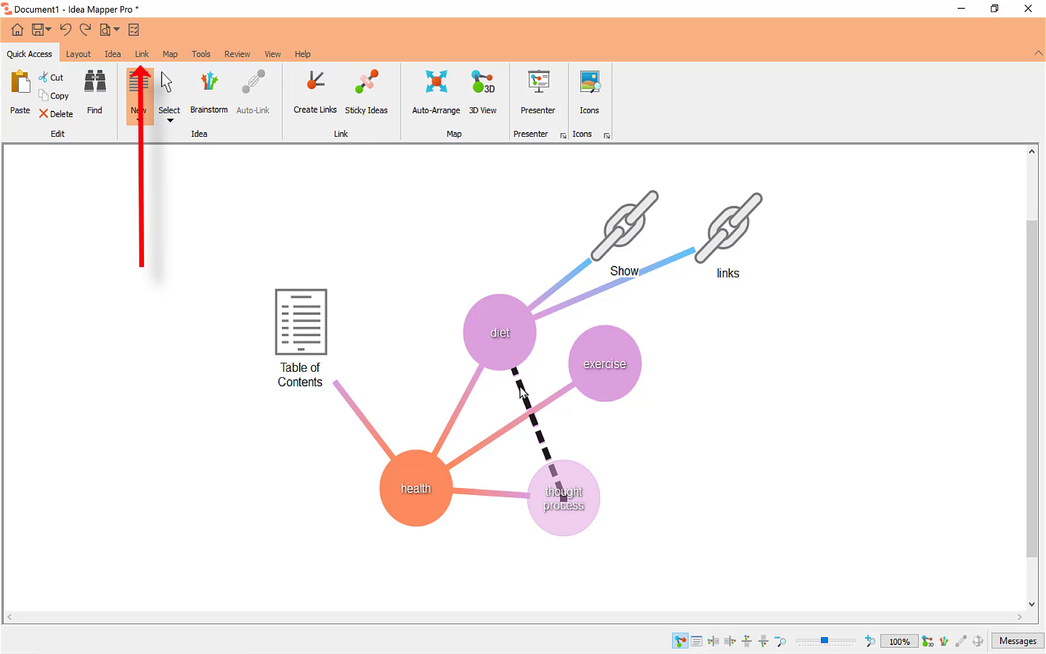
left_click(142, 55)
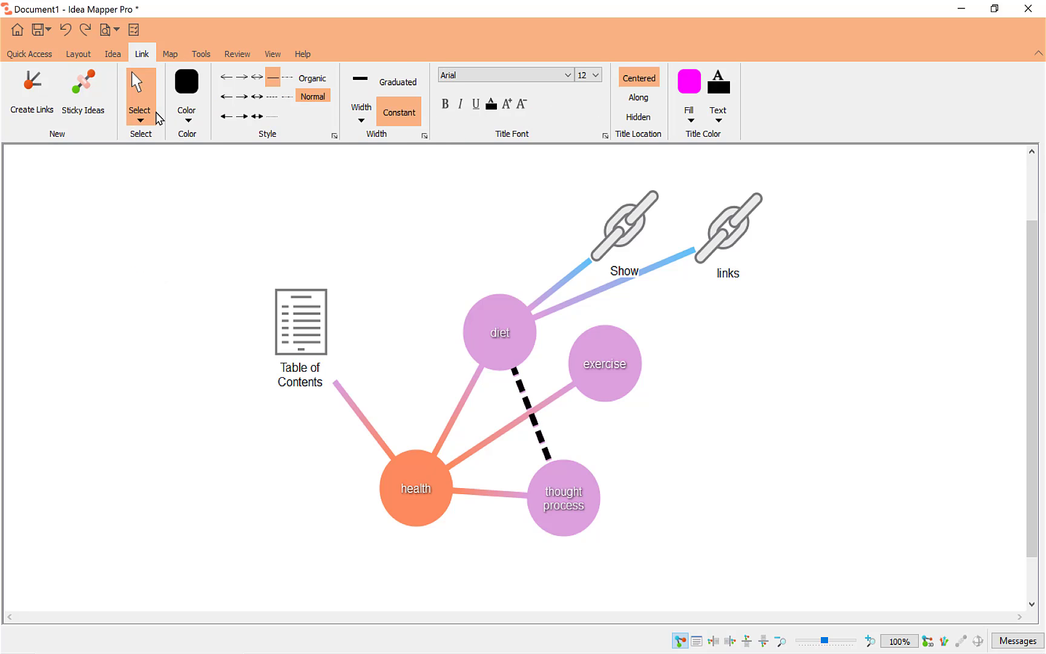
left_click(188, 115)
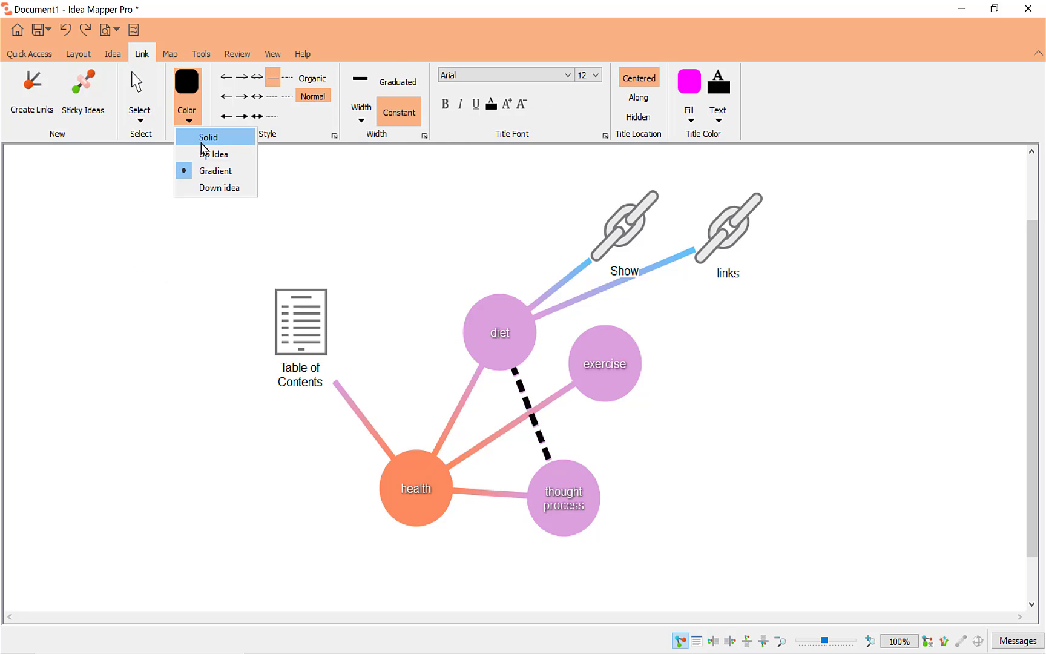
left_click(230, 189)
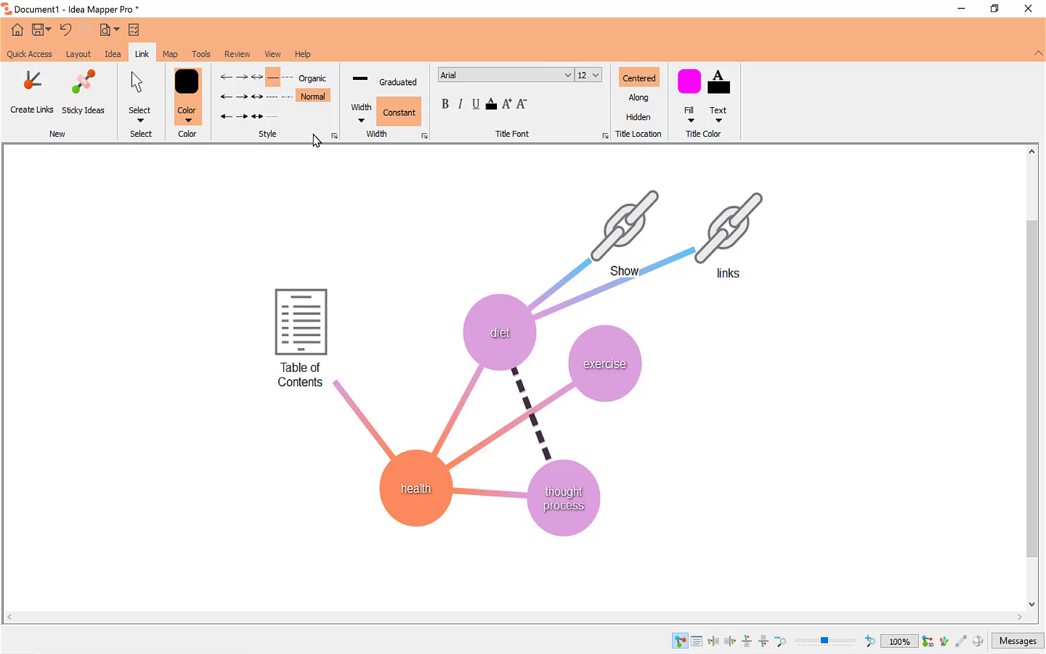
left_click(224, 97)
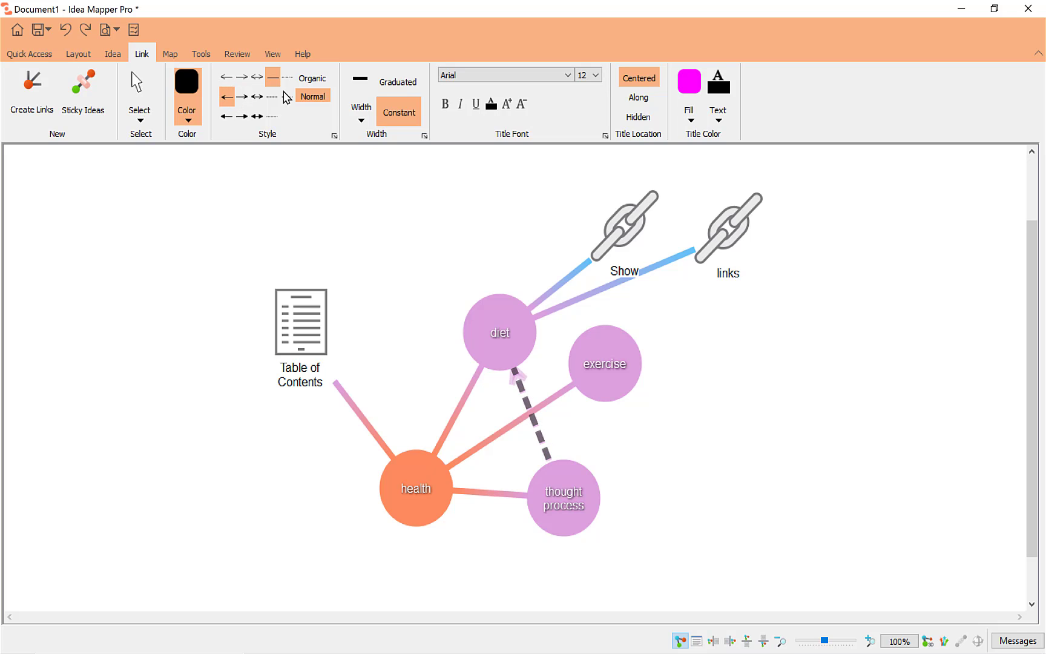
left_click(697, 118)
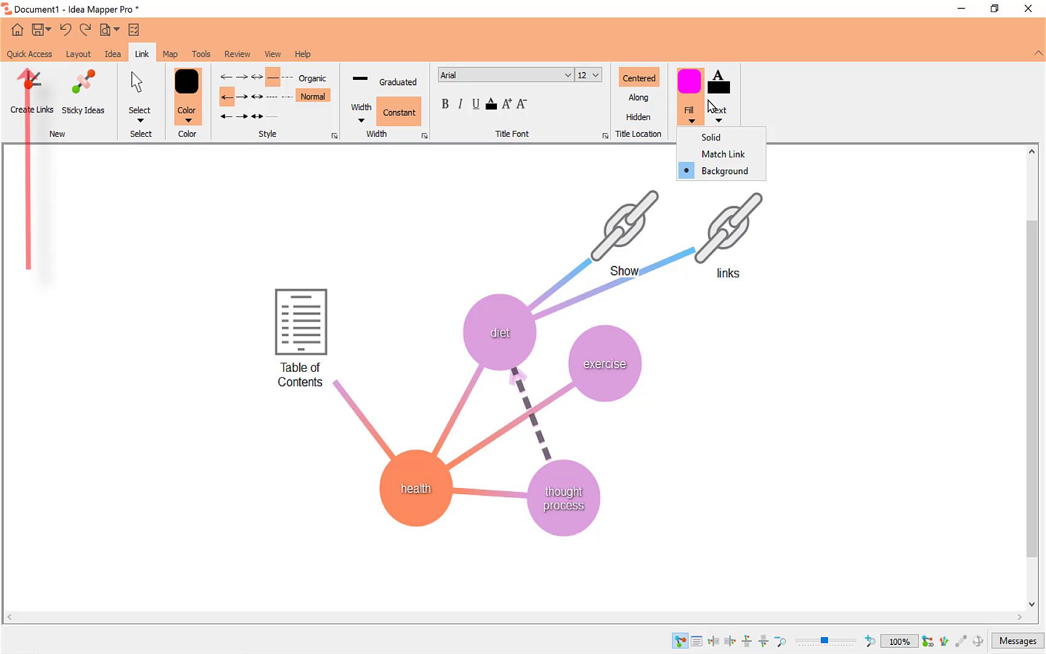
Auto-arrange the map and preview it in 3D View before returning to the flat view
left_click(40, 54)
left_click(40, 55)
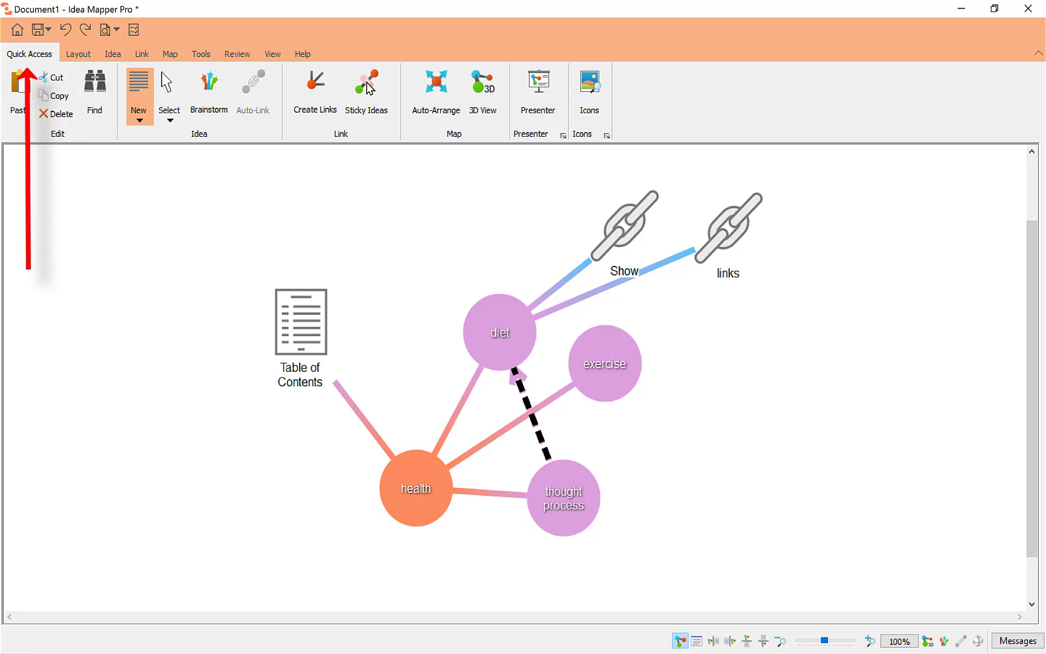
left_click(438, 79)
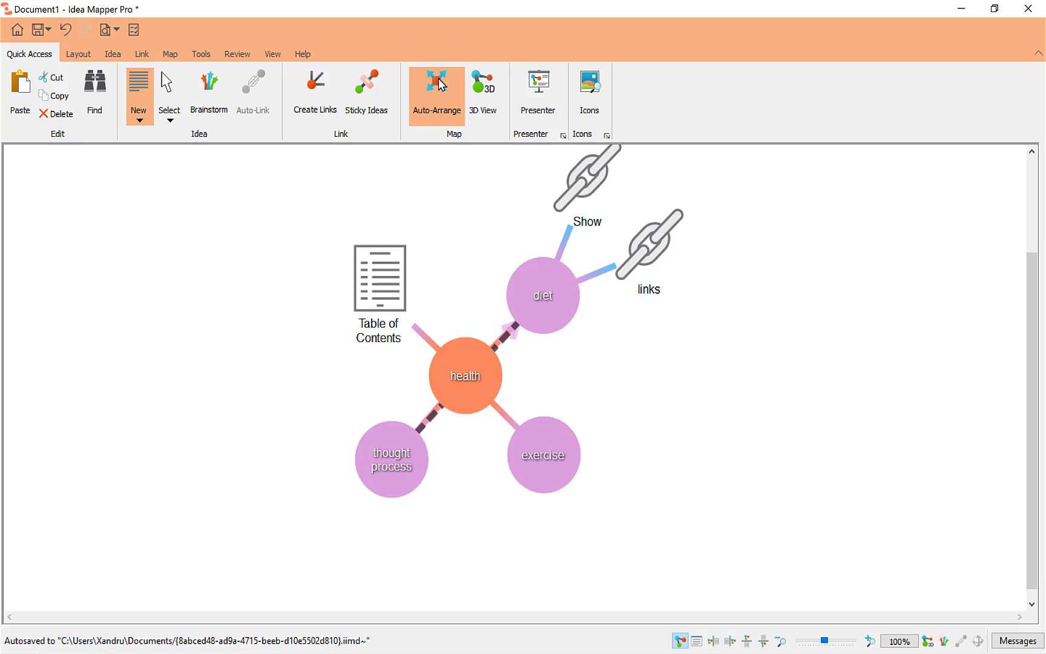
left_click(481, 103)
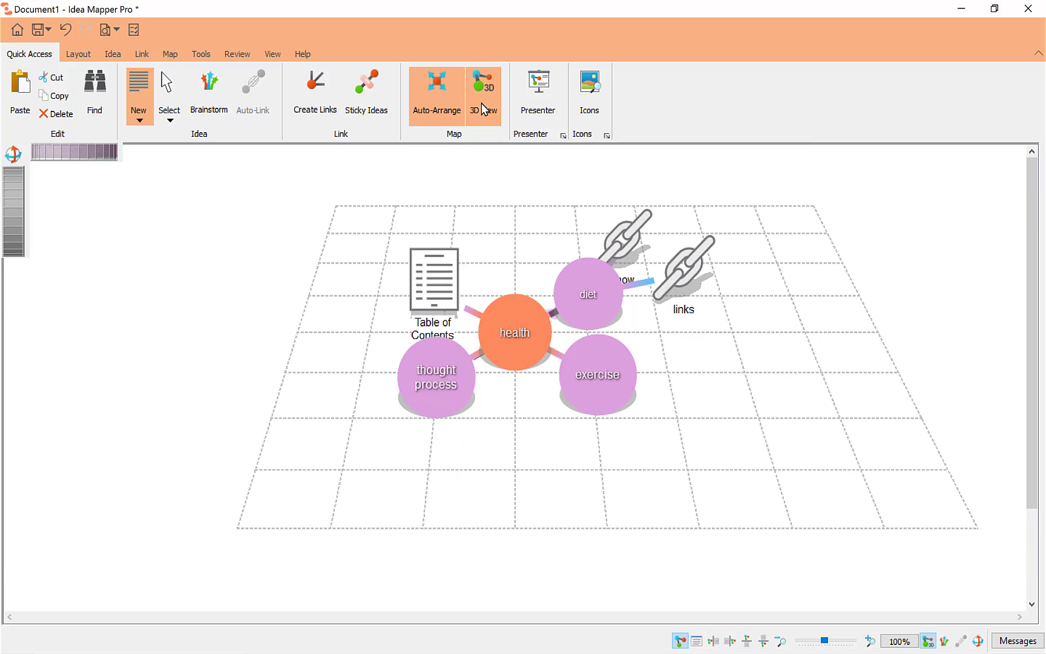
left_click(481, 103)
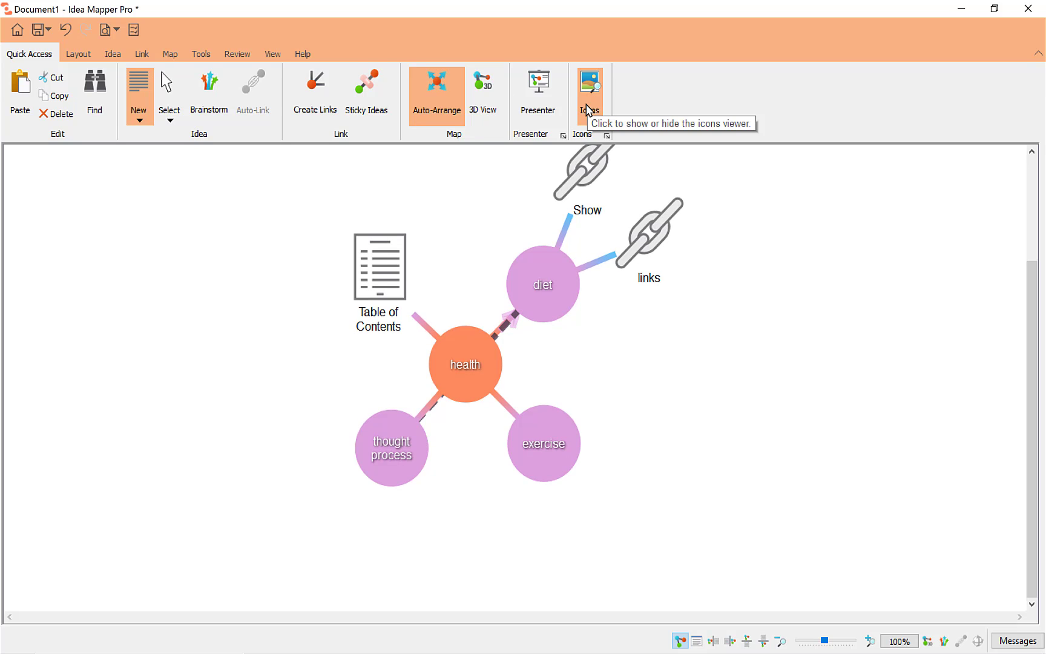
Undo the recent auto-arrangement of the map and the dashed link between diet and thought process
left_click(79, 55)
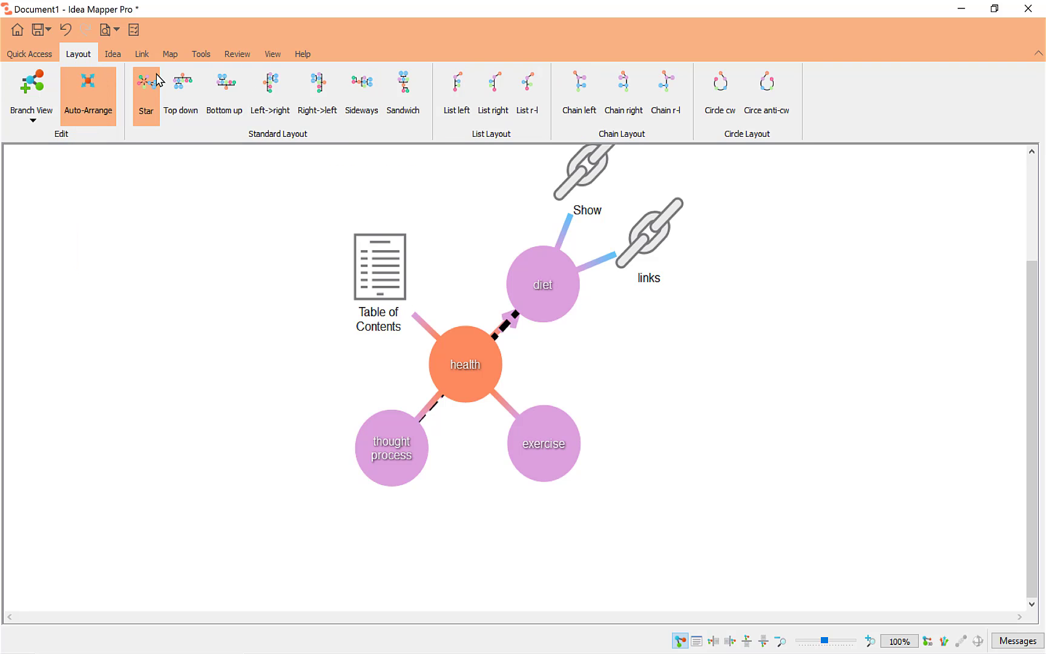
left_click(67, 30)
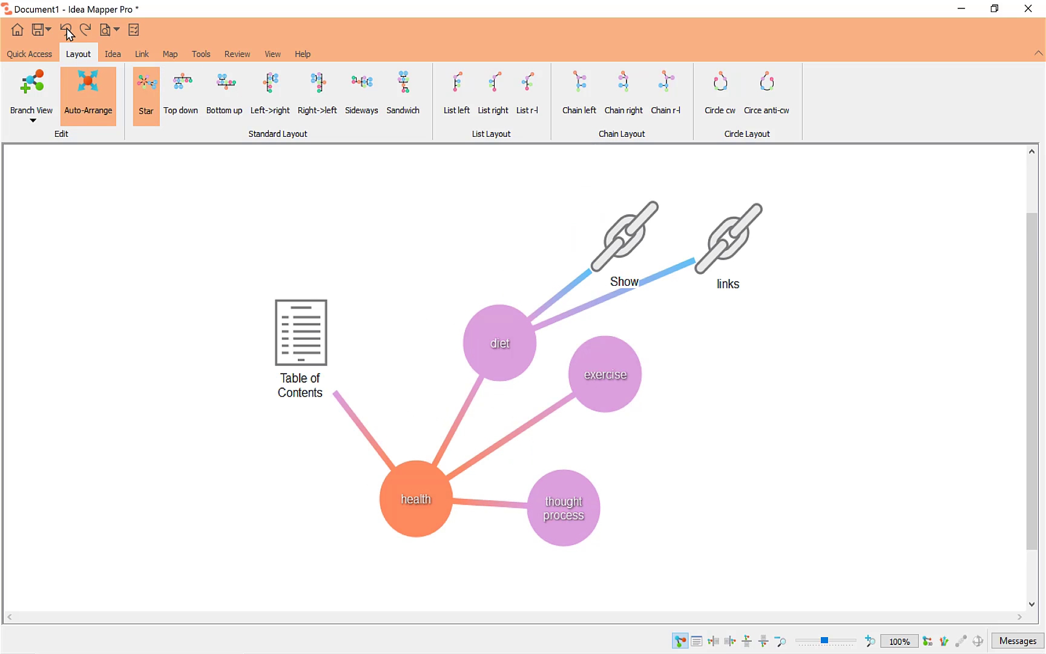
Try the Top down, Bottom up, Left->right, Right->left, Sideways, Chain left and Chain right layouts, and settle on the Star layout
left_click(185, 96)
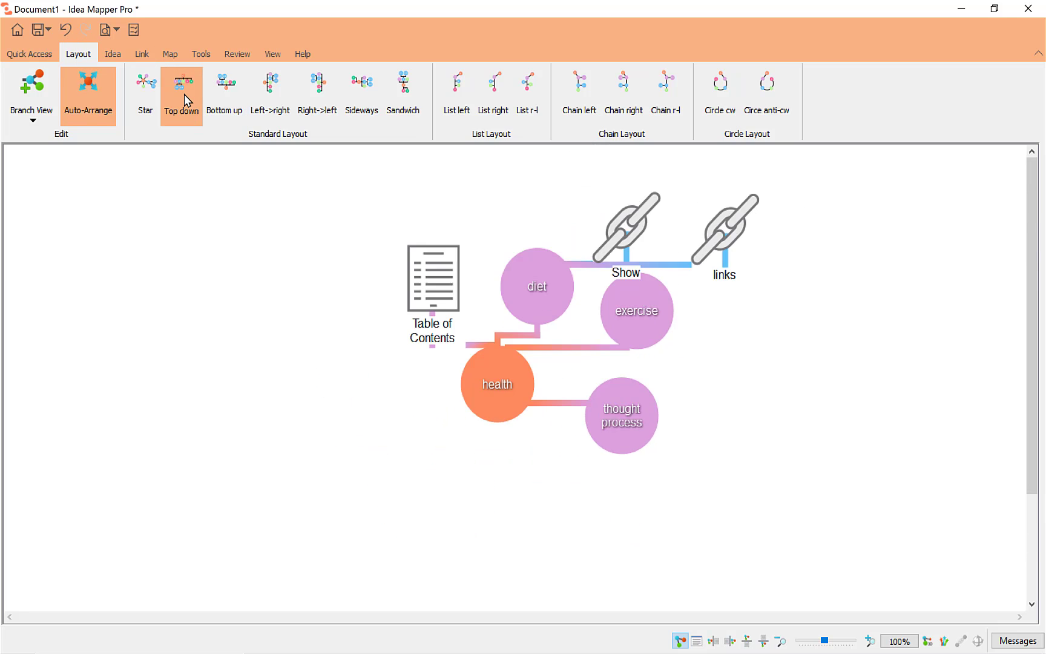
left_click(231, 99)
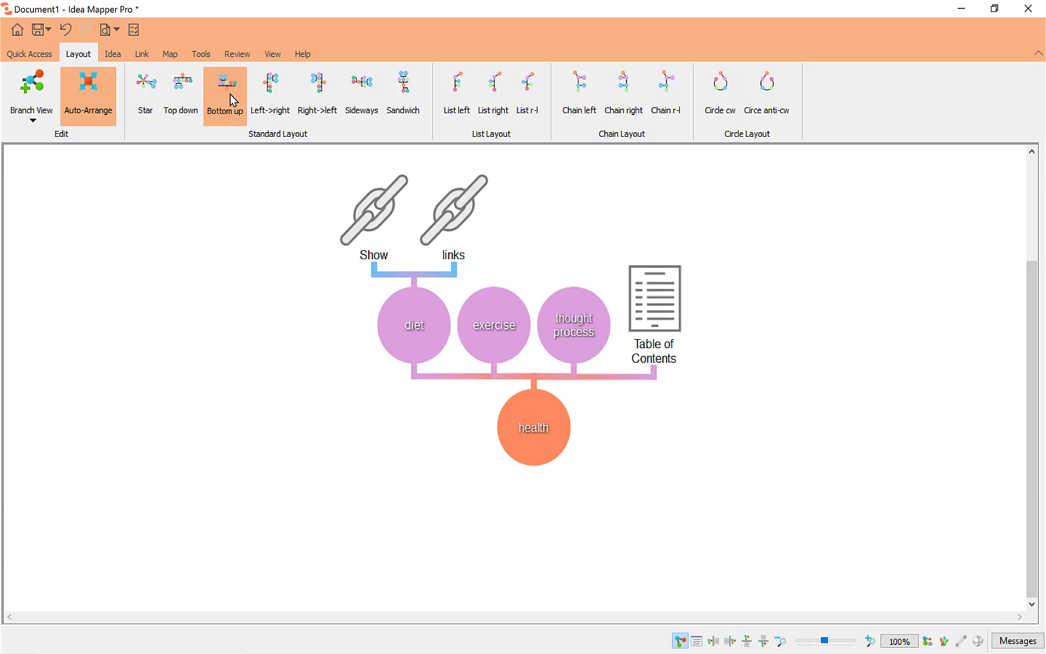
left_click(264, 101)
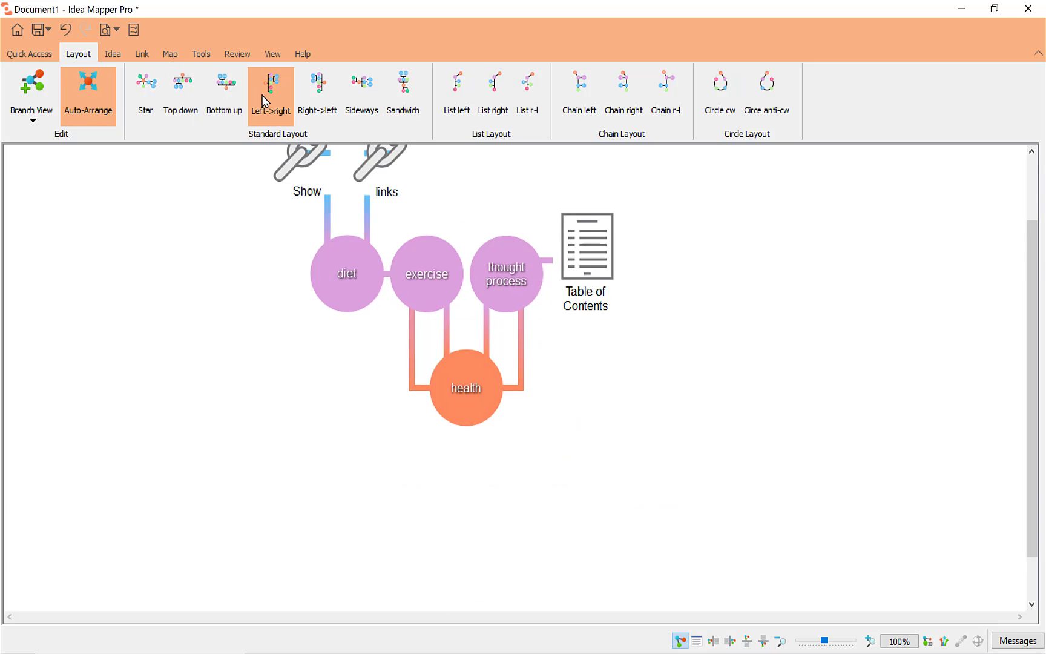
left_click(319, 114)
left_click(373, 108)
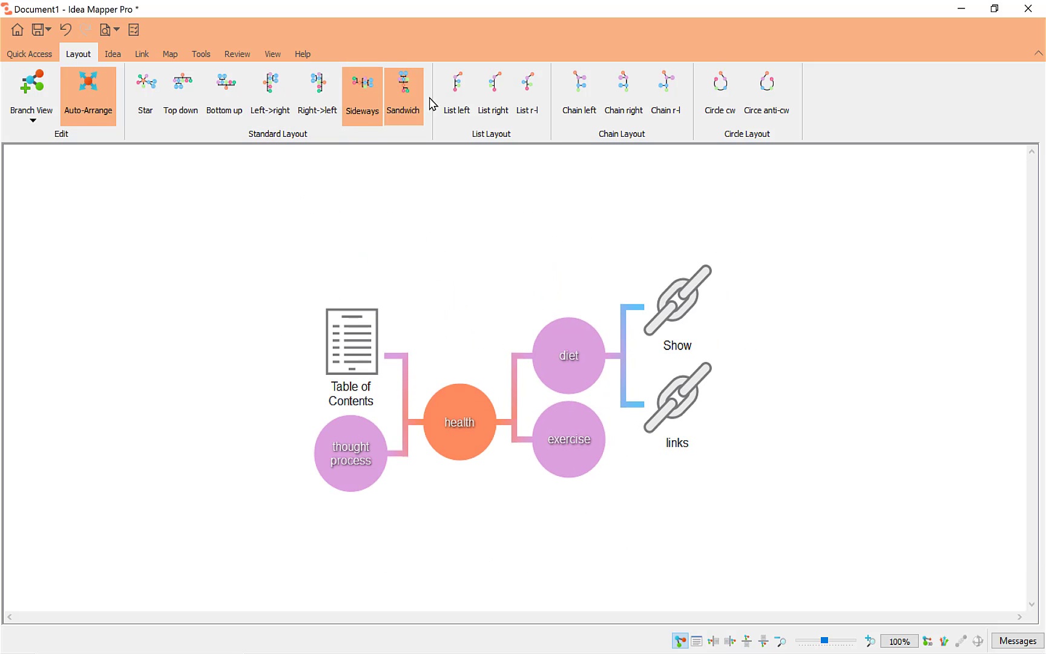
left_click(586, 94)
left_click(629, 96)
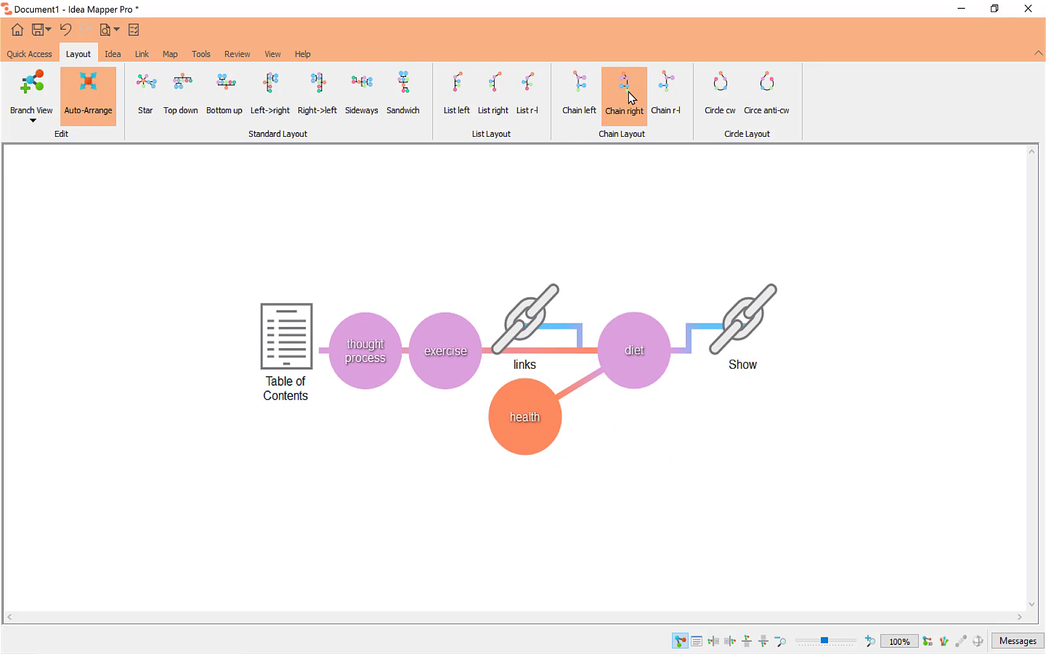
left_click(154, 82)
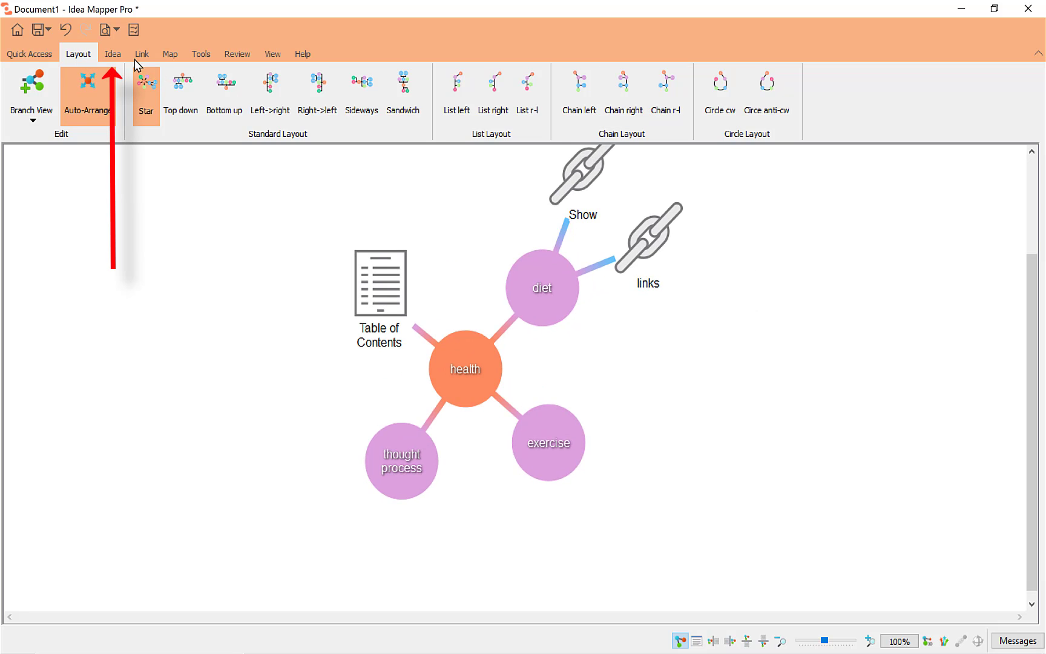
Set the fill colour of the central health idea to orange #ff5500 and clear the selection
left_click(112, 59)
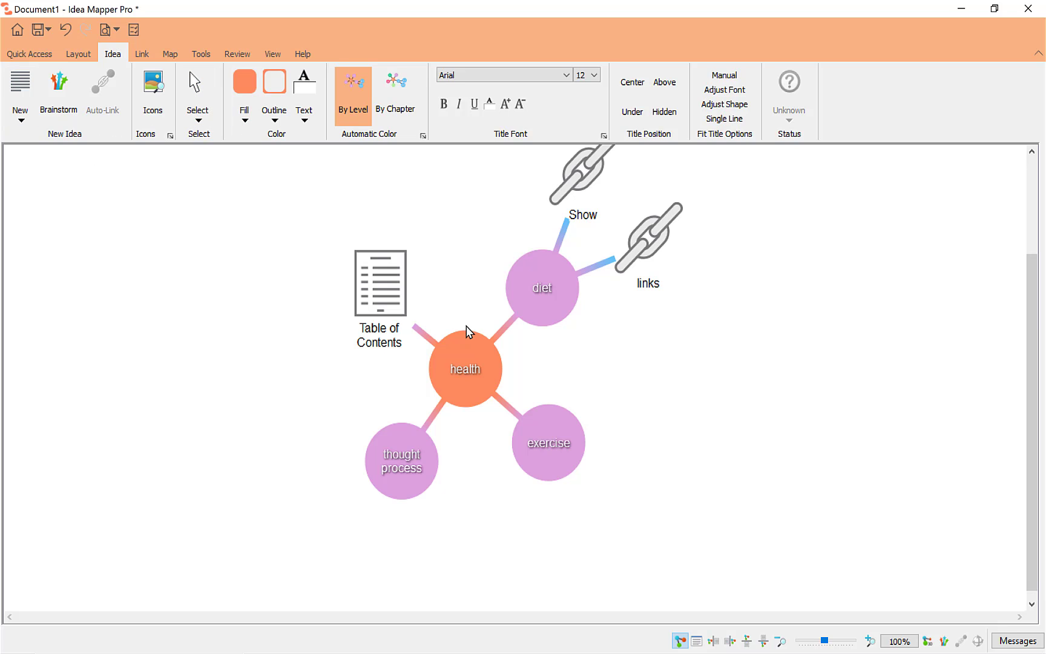
left_click(478, 346)
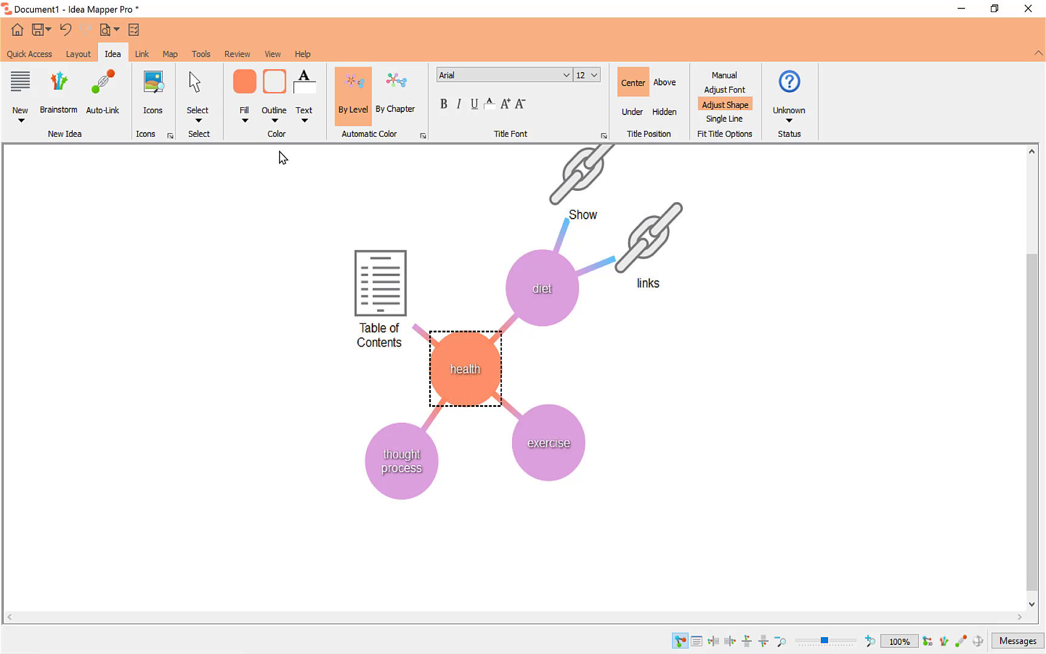
left_click(244, 114)
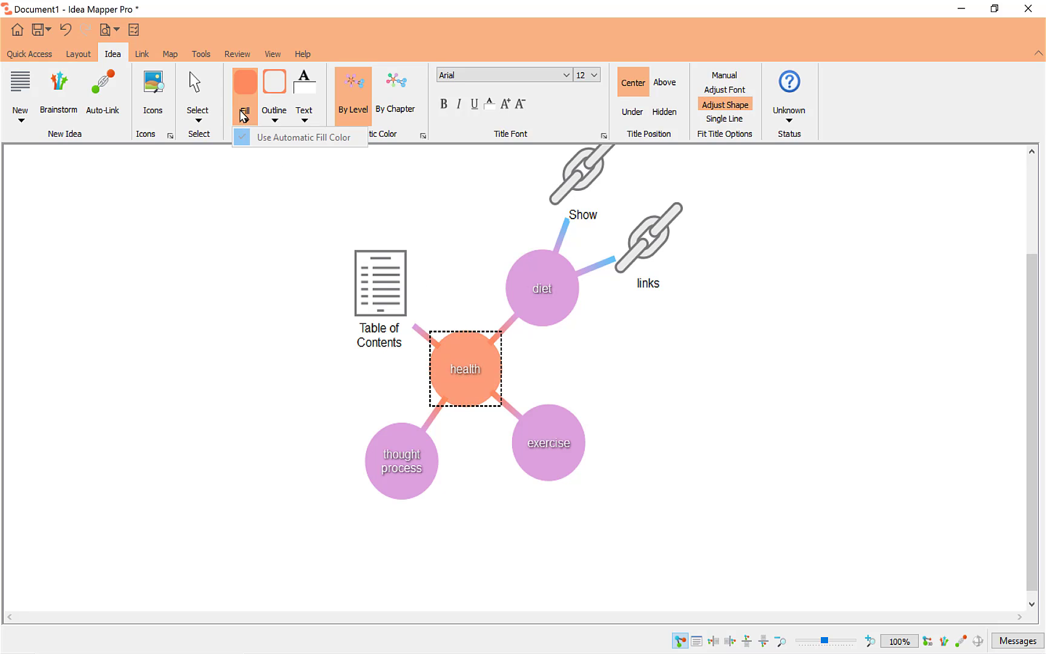
left_click(244, 81)
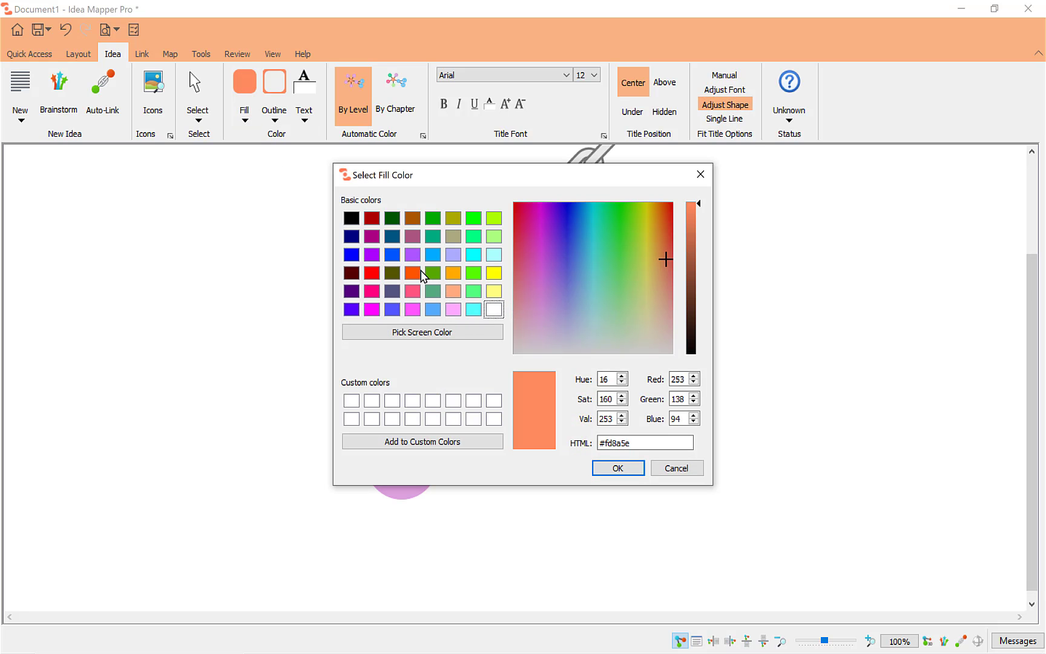
left_click(421, 275)
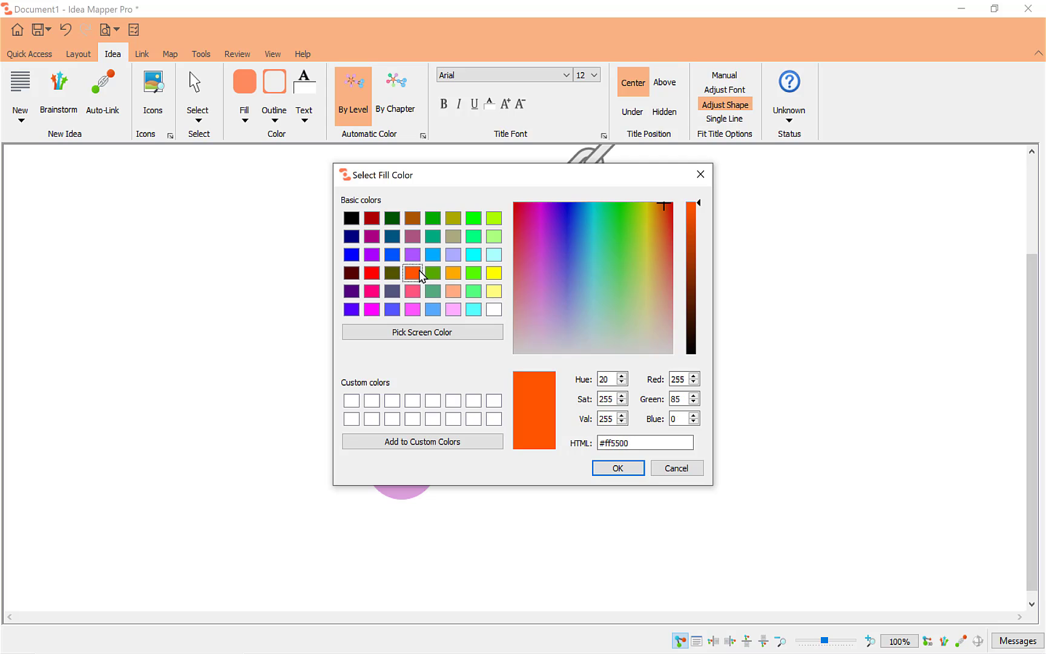
left_click(618, 468)
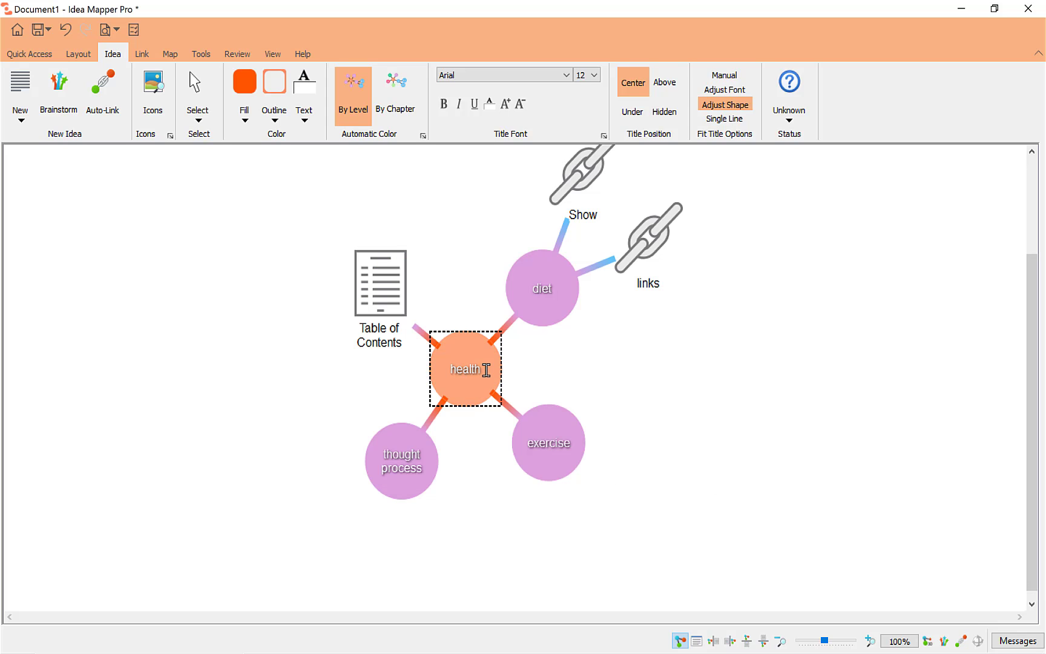
left_click(449, 297)
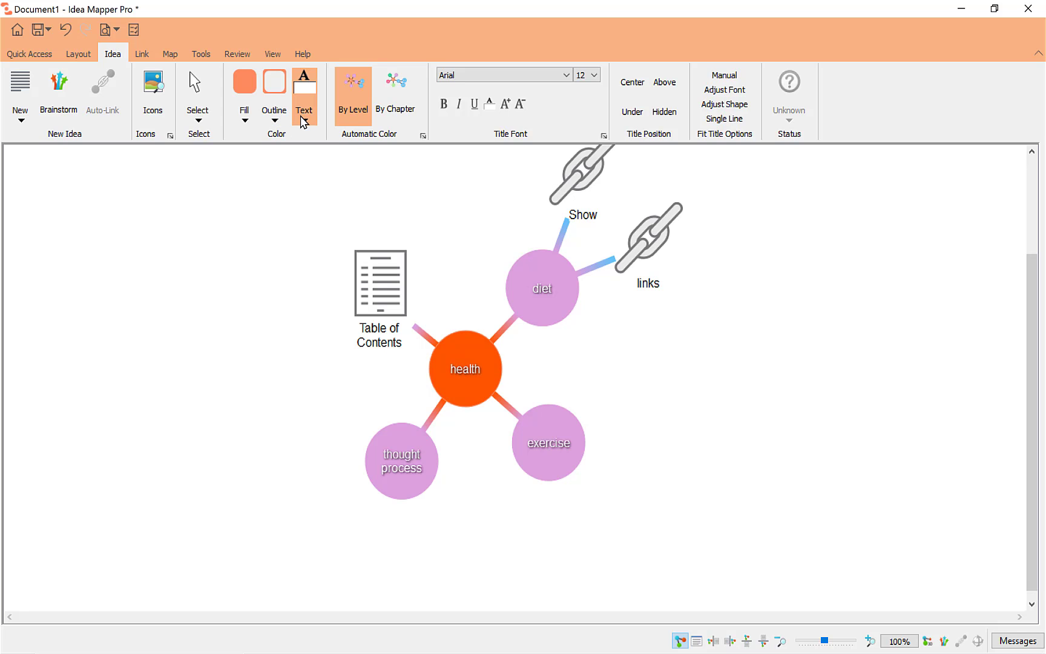
Try the map's automatic colouring by chapter and switch it back to colouring by level
left_click(383, 107)
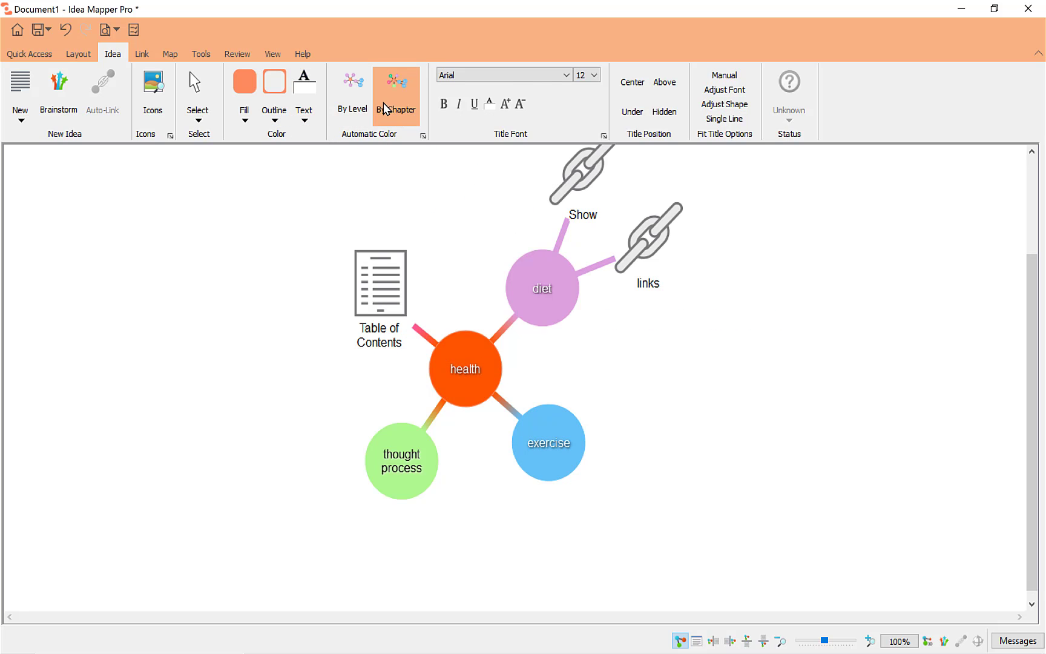
left_click(354, 108)
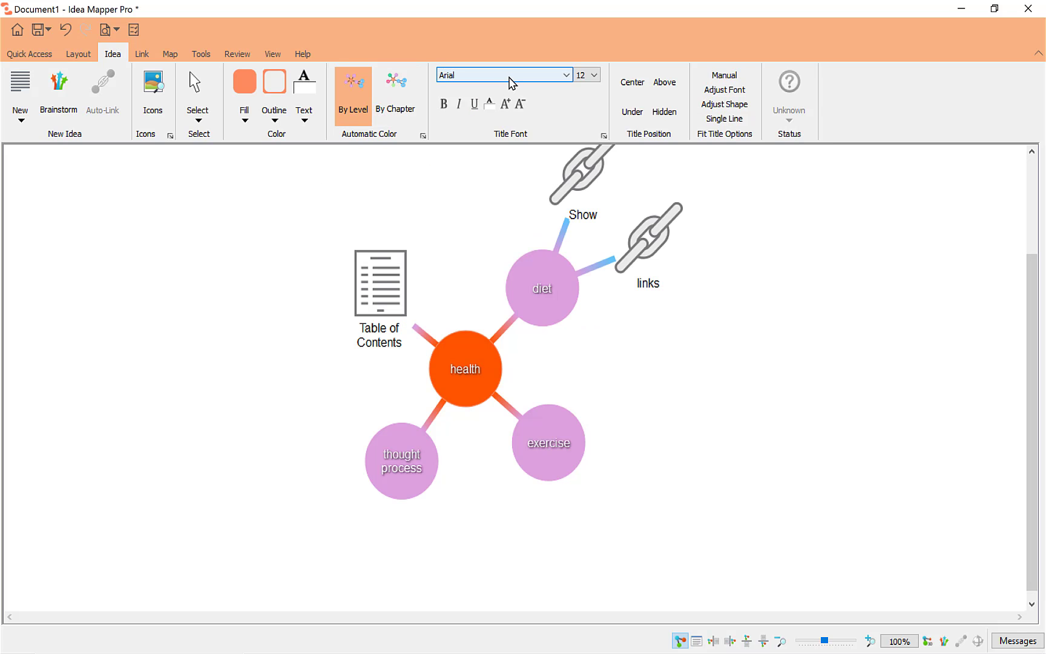
left_click(143, 55)
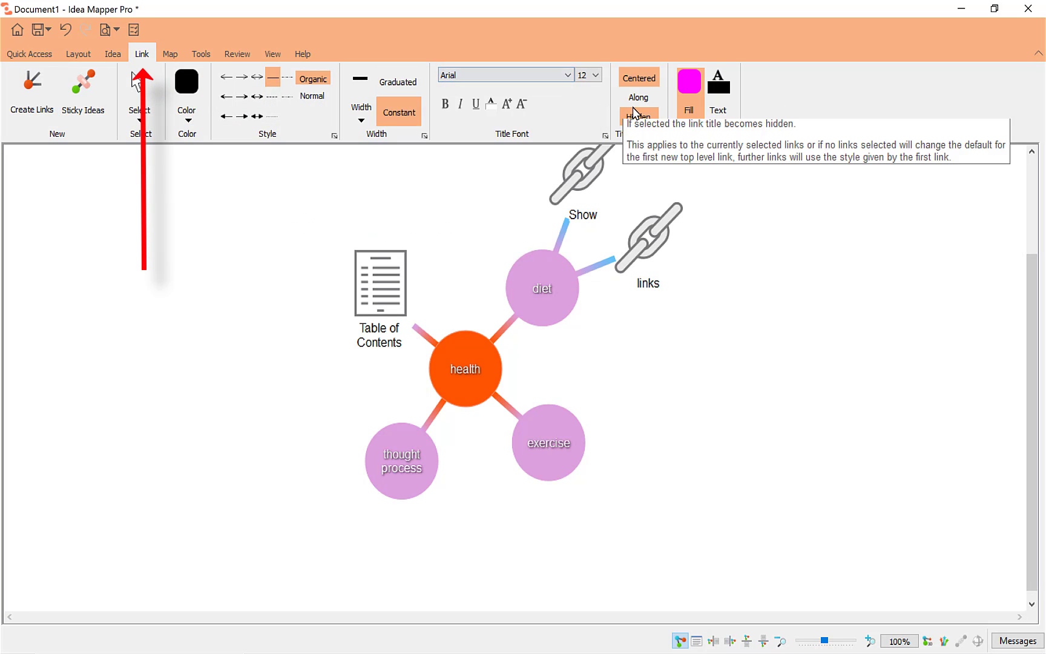
left_click(171, 55)
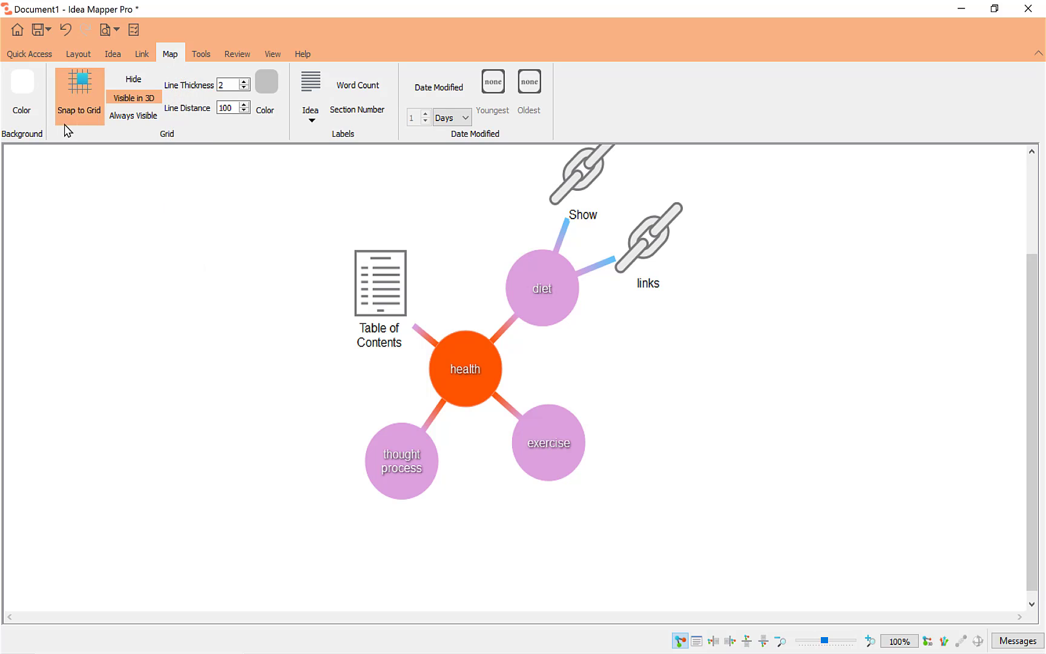
left_click(310, 119)
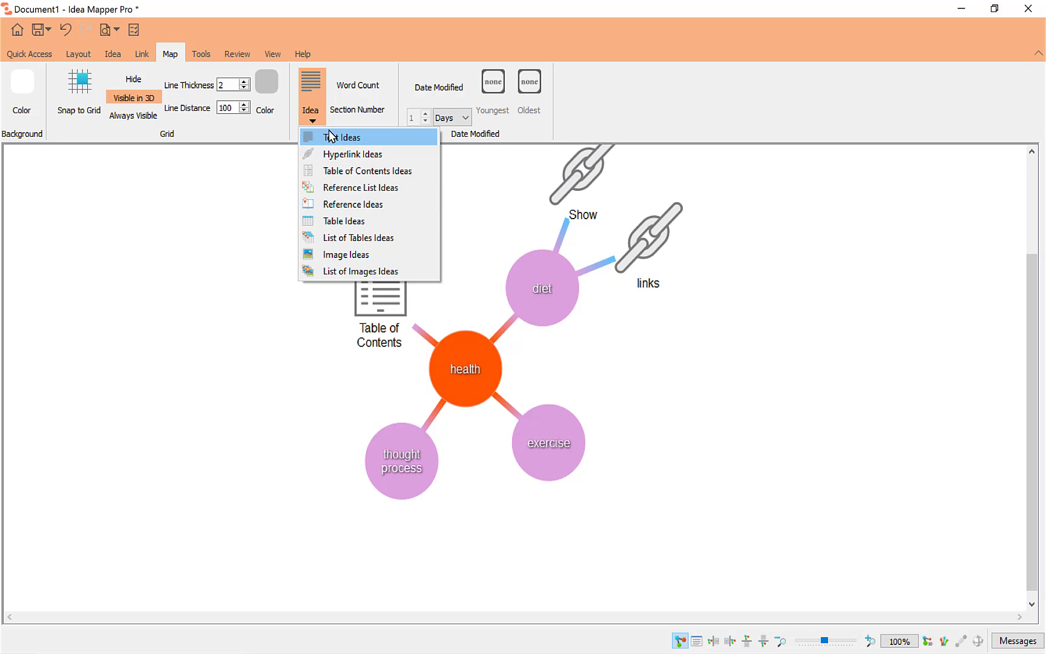
Add a Zotero account to the Zotero items by logging in on its website and accepting the default access permissions for Idea Mapper
left_click(202, 55)
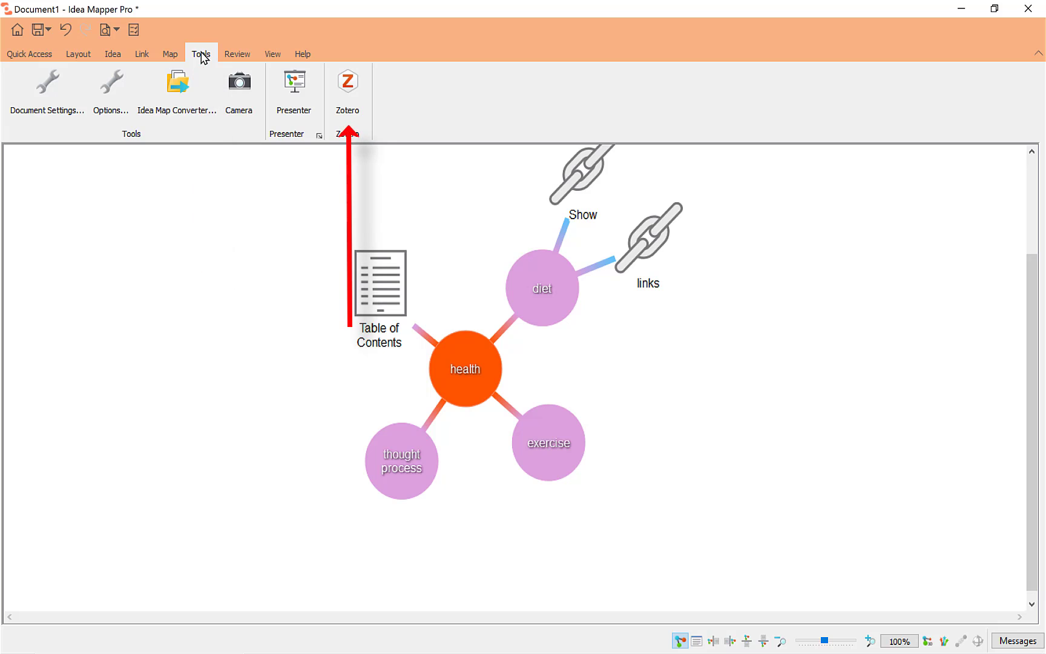
left_click(350, 88)
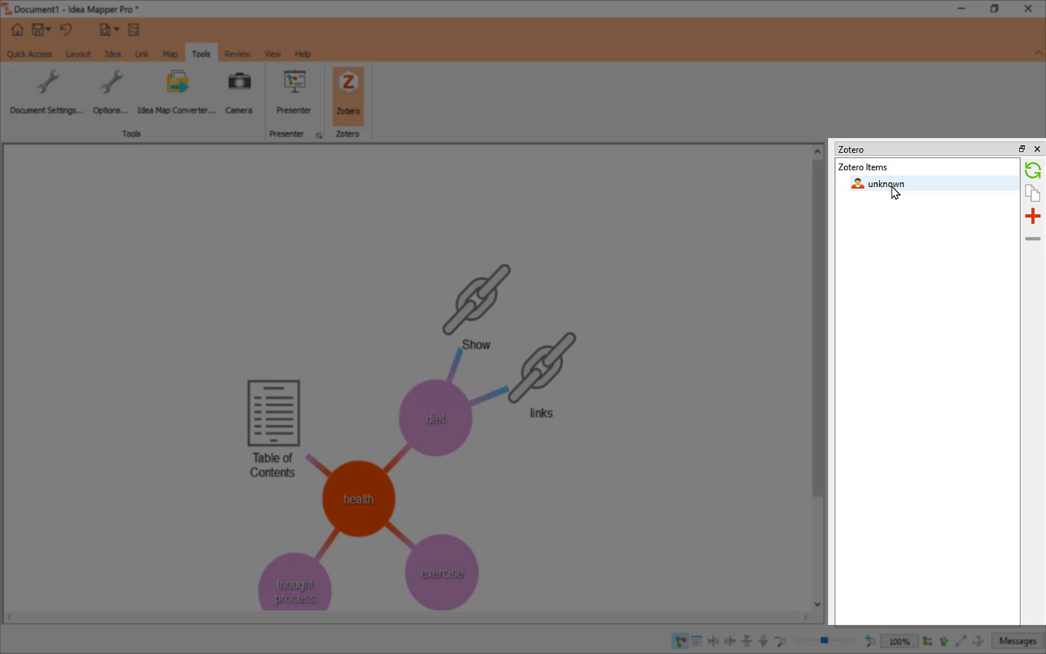
left_click(1033, 217)
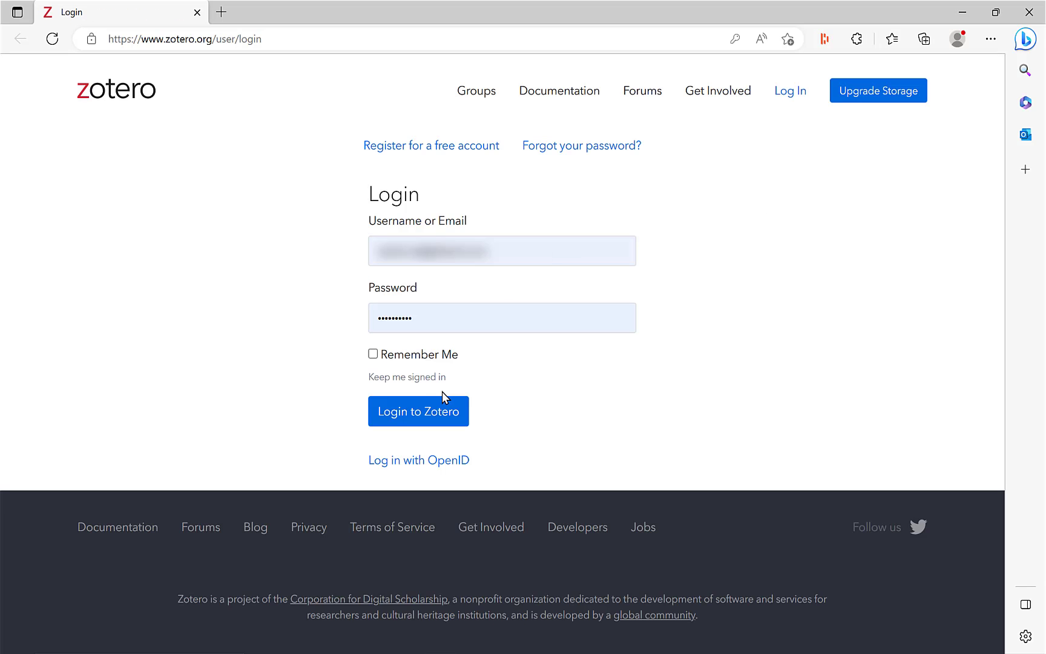
left_click(415, 417)
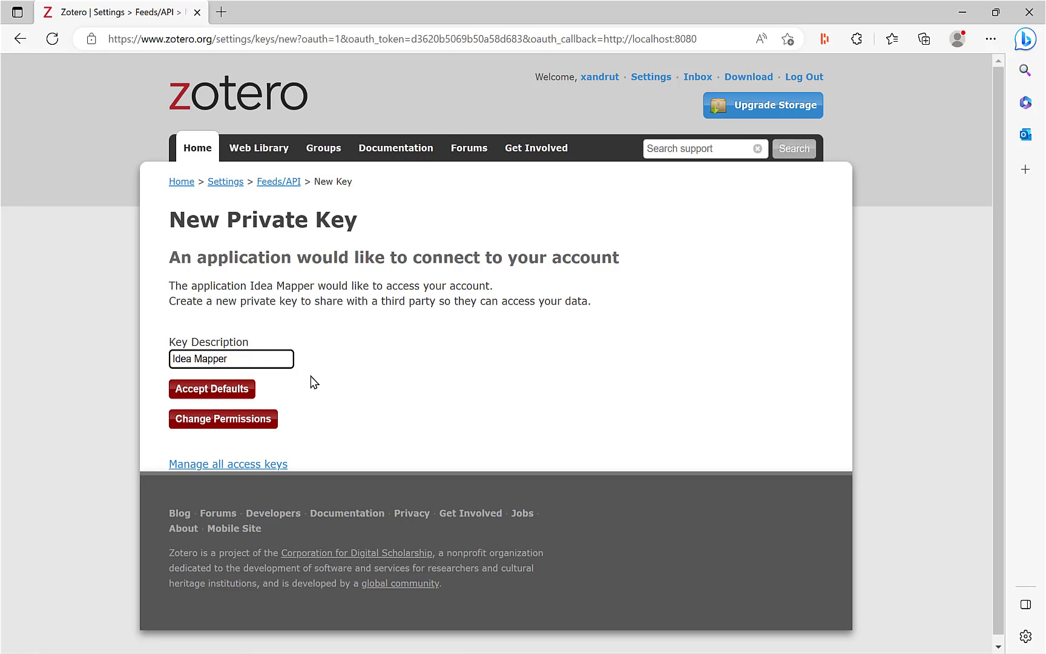
left_click(227, 395)
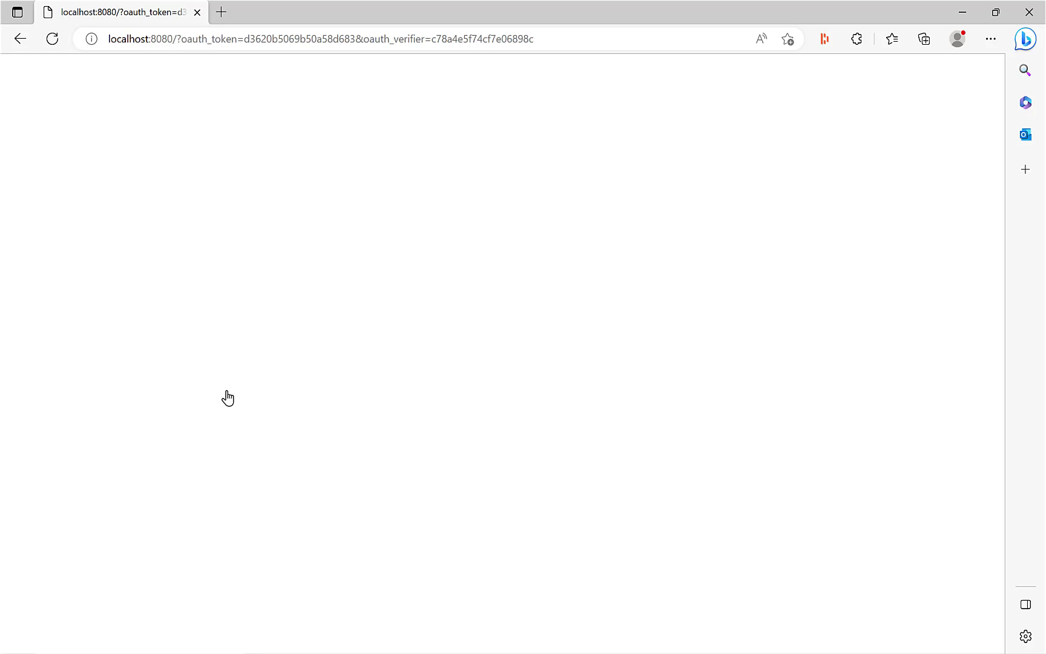
left_click(975, 12)
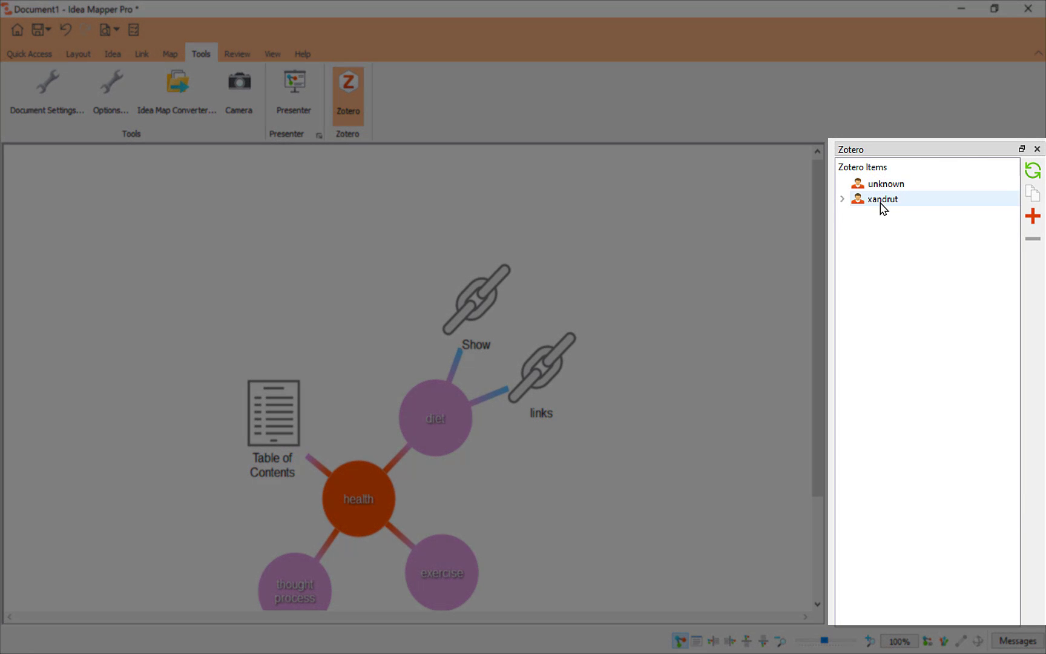
Expand the newly added Zotero account to list its collections
left_click(883, 206)
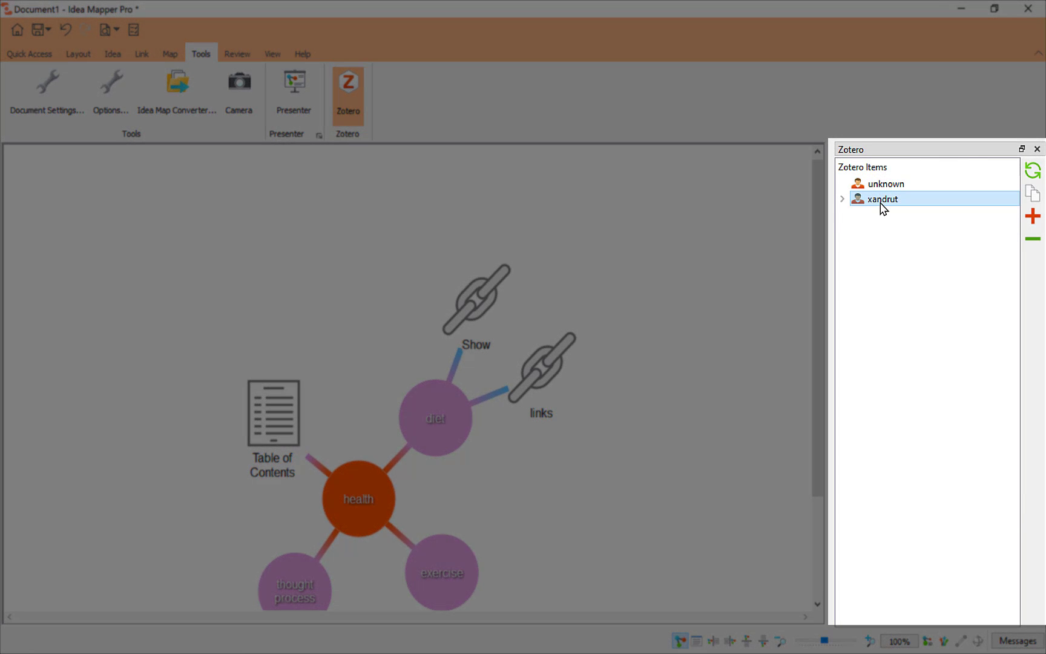
left_click(843, 200)
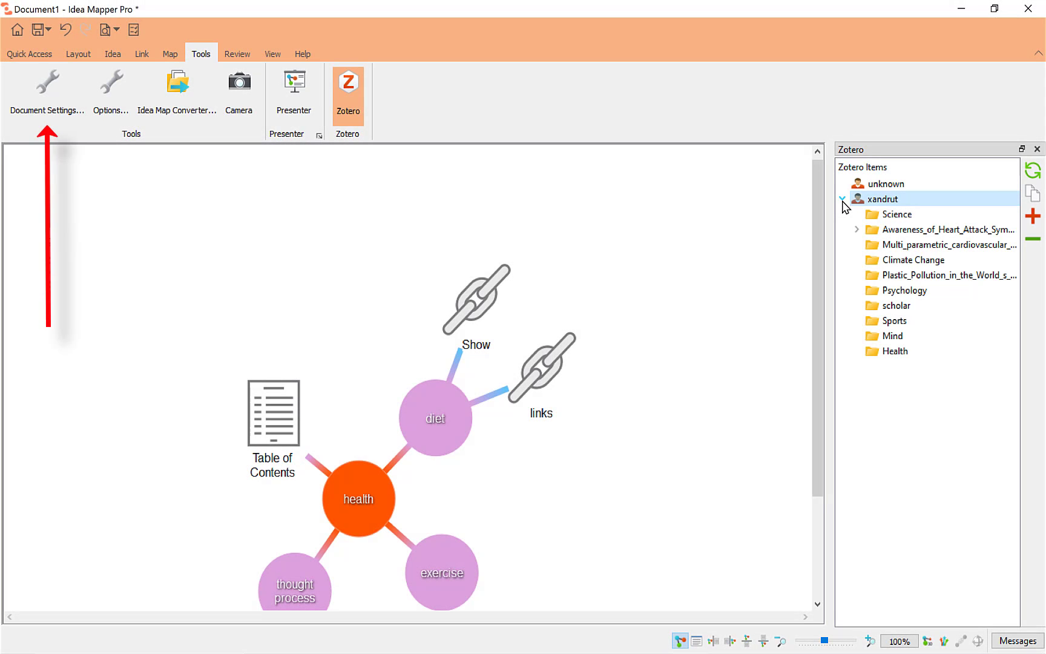
Set the in-text citation style to Harvard in the document's bibliography settings
left_click(48, 82)
left_click(138, 228)
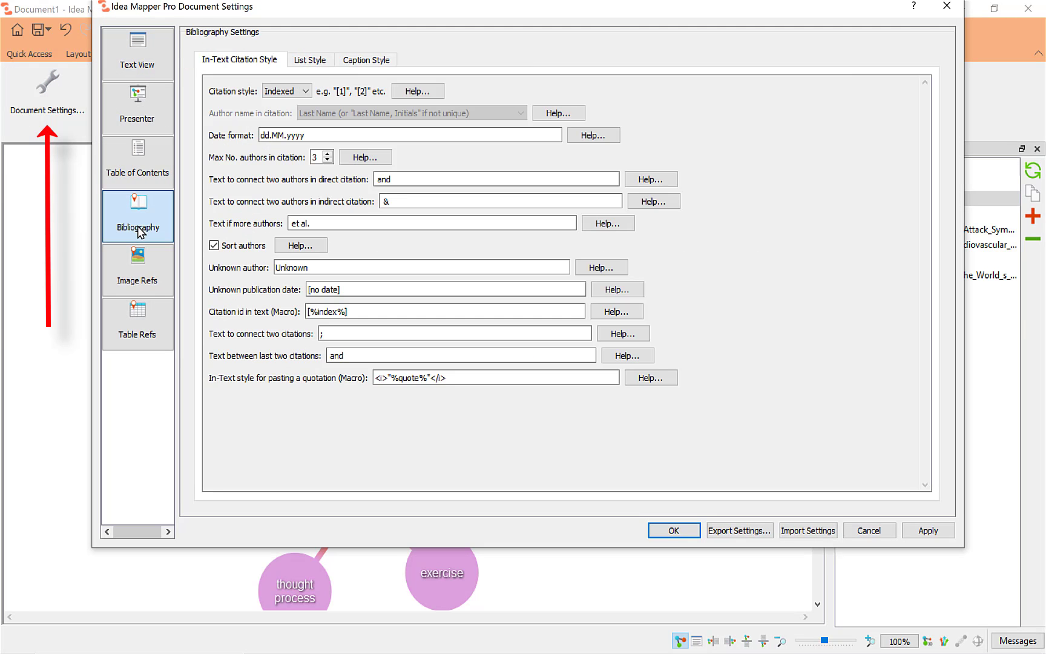
left_click(301, 91)
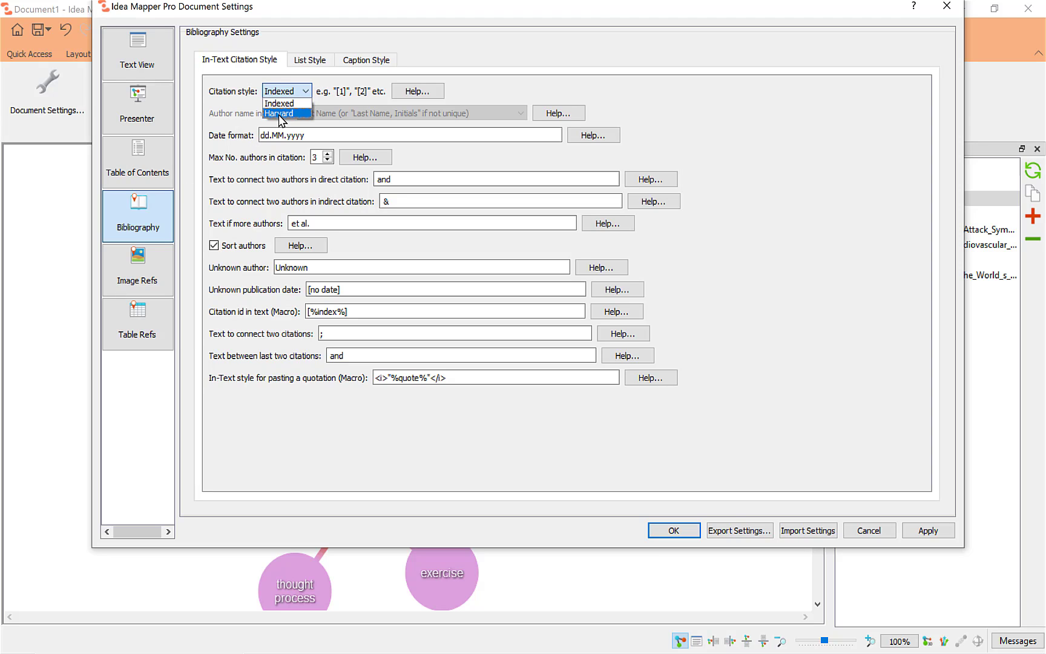
left_click(279, 114)
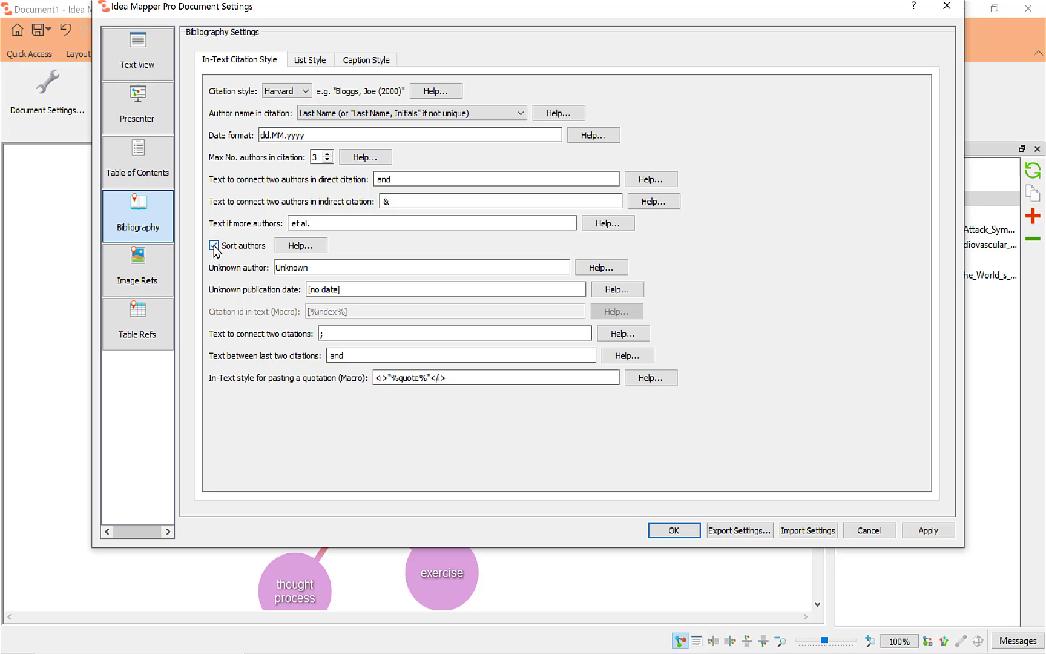
Review the bibliography's List Style and Caption Style settings and return to the In-Text Citation Style settings
left_click(309, 63)
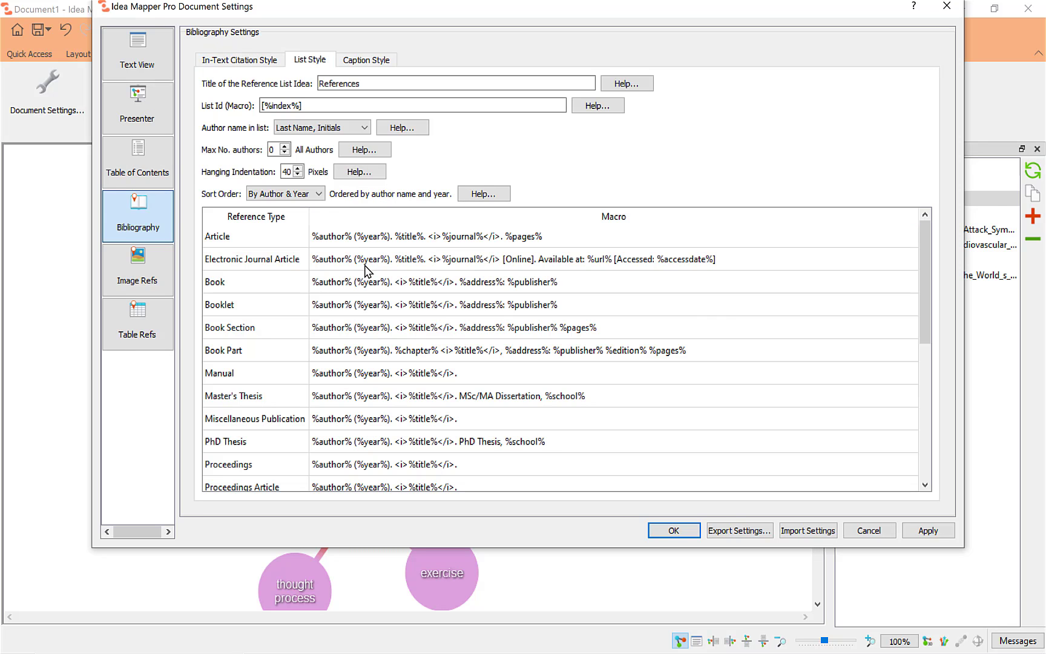
left_click(371, 69)
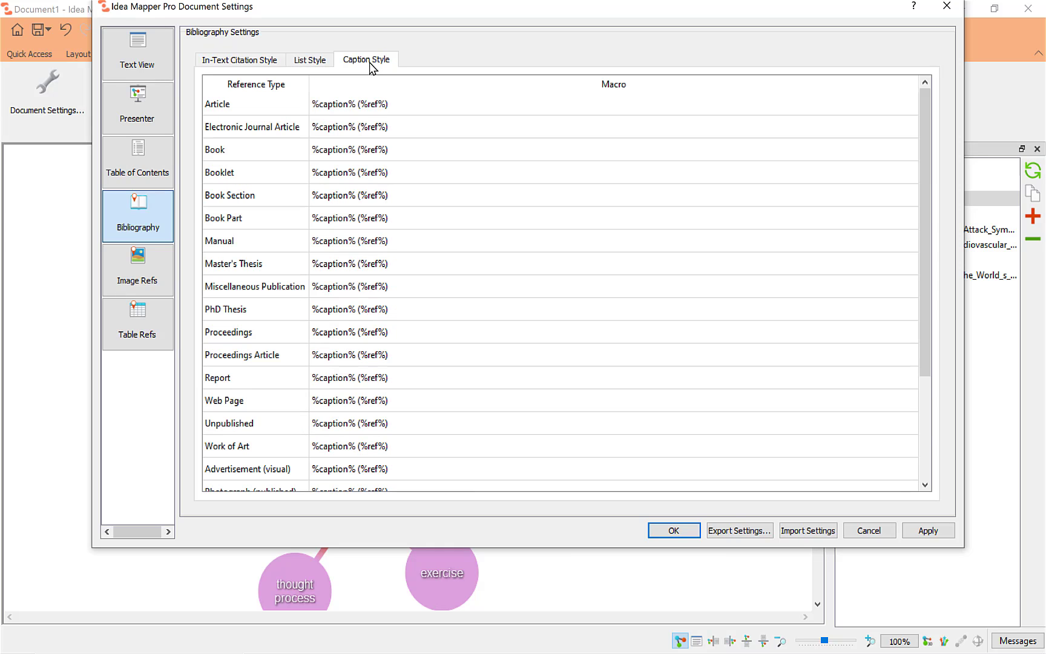
left_click(252, 62)
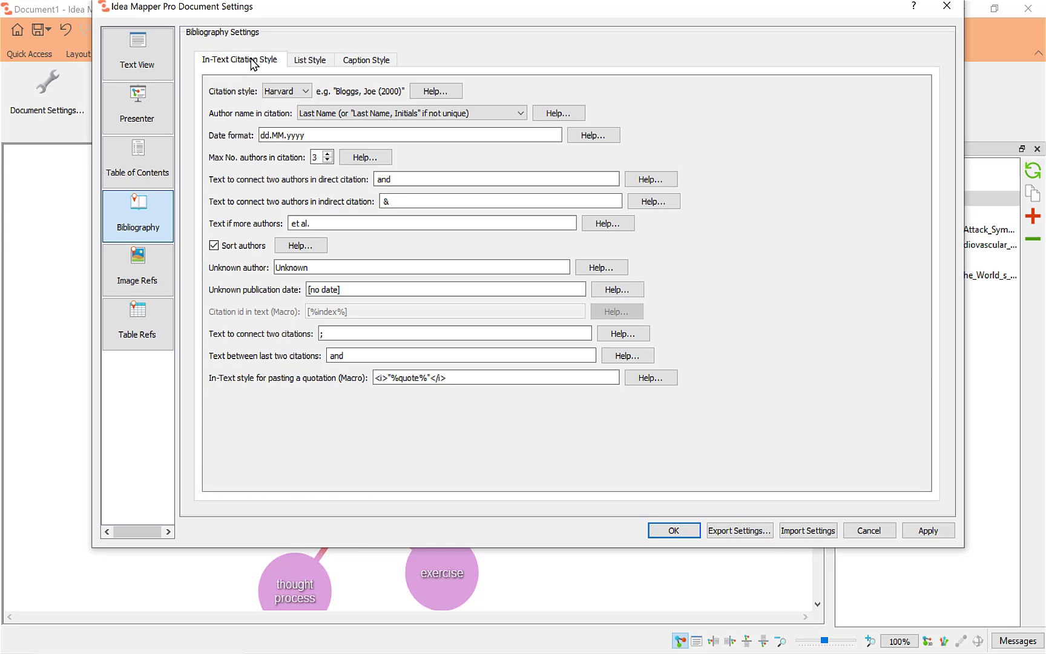
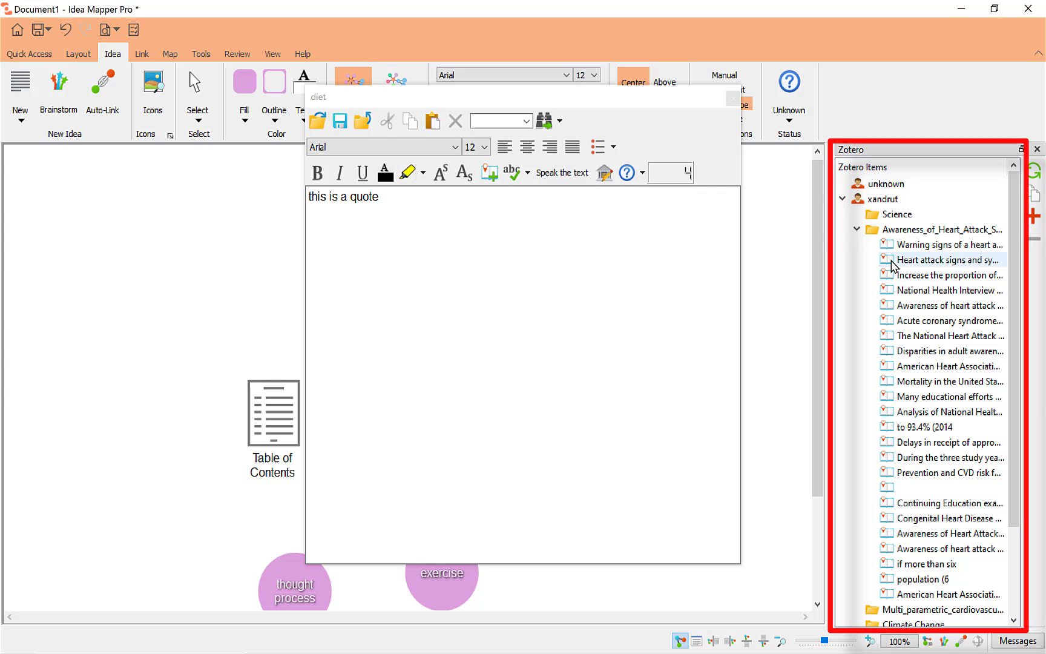
Cite the "Heart attack signs and symptoms" Zotero item after the quote in the diet idea's text
left_click_drag(892, 260, 452, 244)
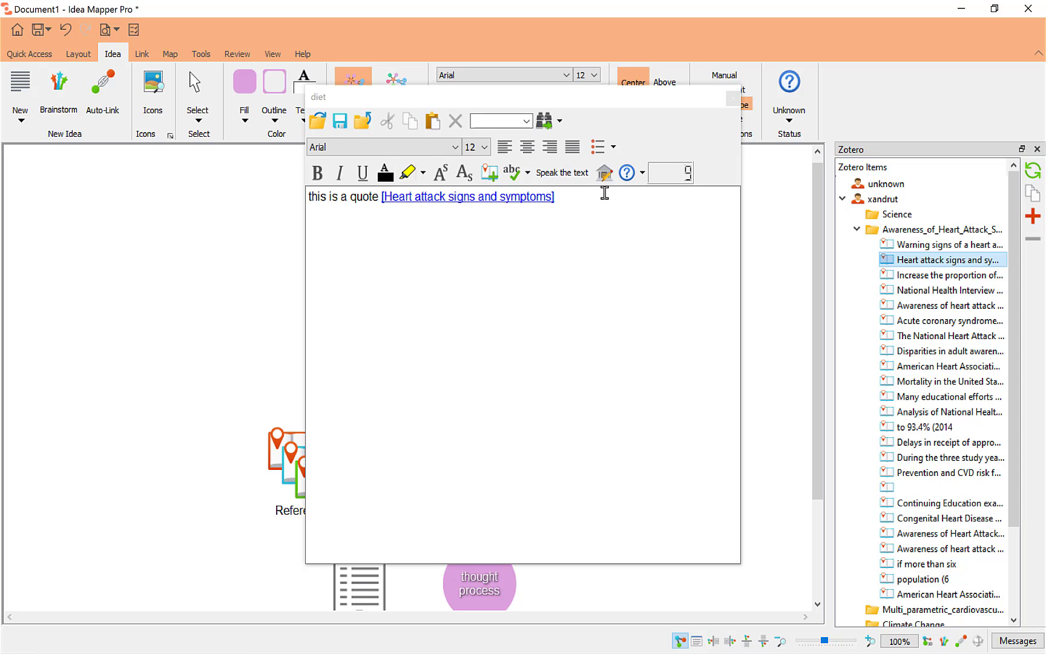
Open the Phrase Bank, accept the phrasebank download selection, and expand the Business Meetings Phrasebank to browse its topics before closing it
left_click(604, 174)
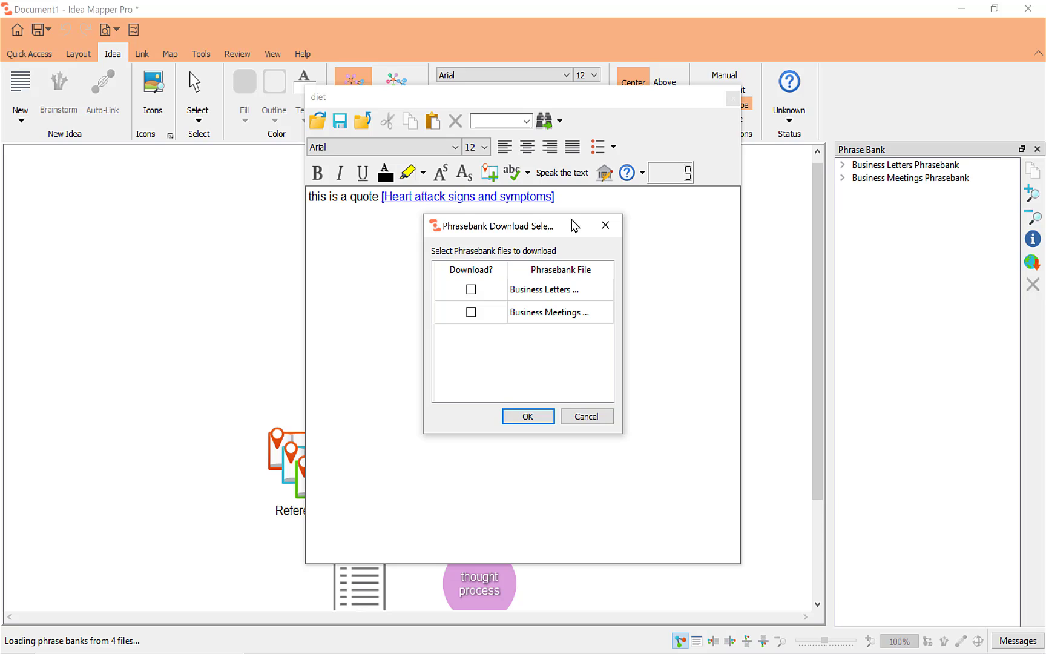
left_click(511, 416)
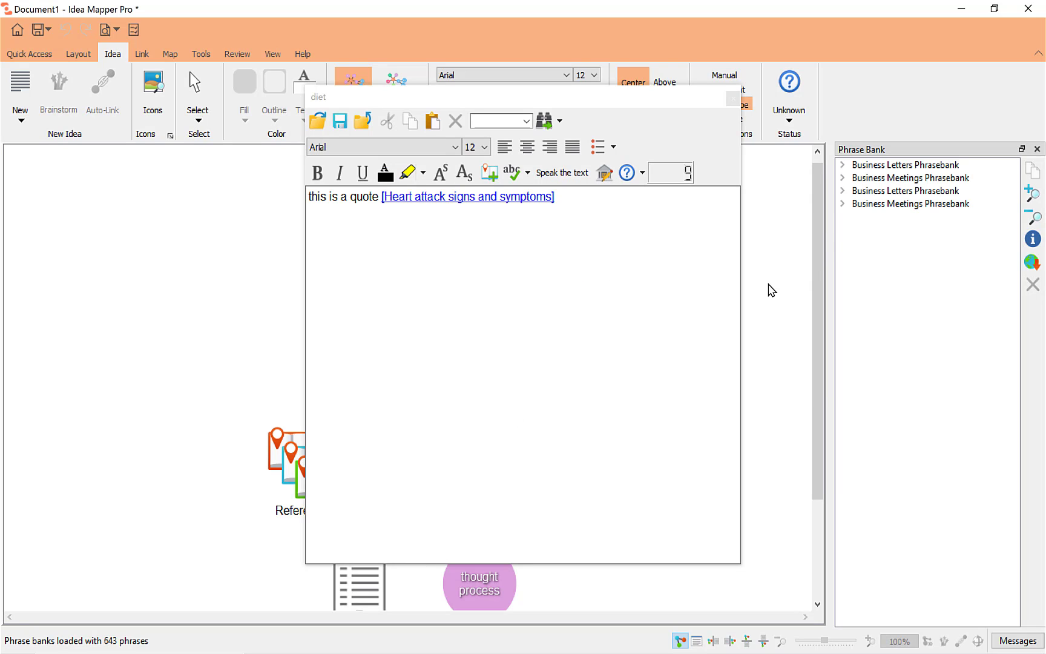
left_click(855, 206)
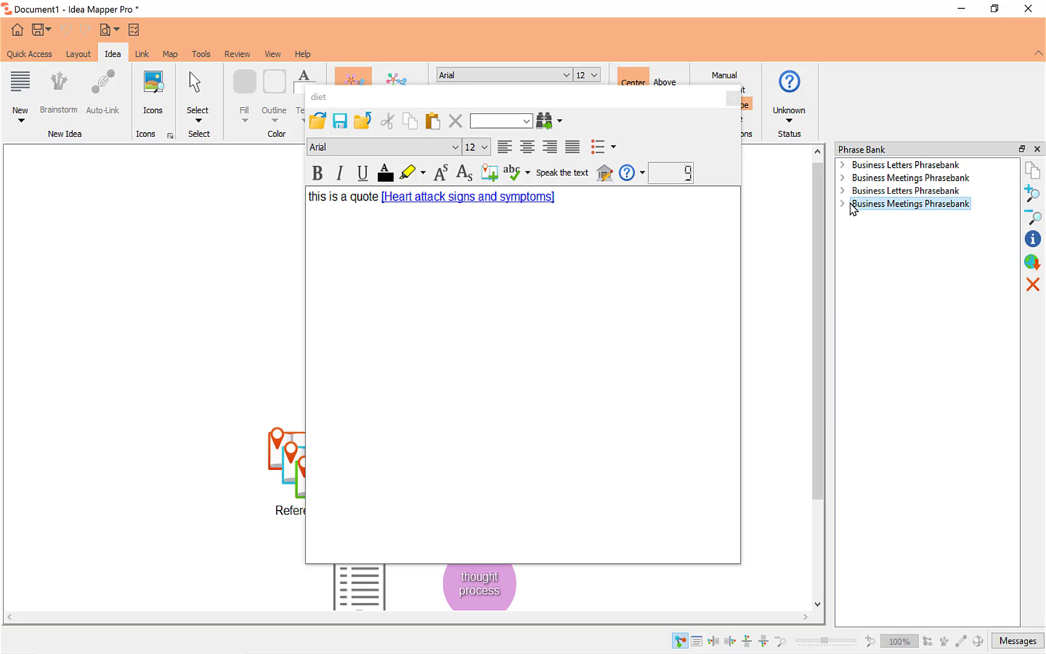
left_click(843, 204)
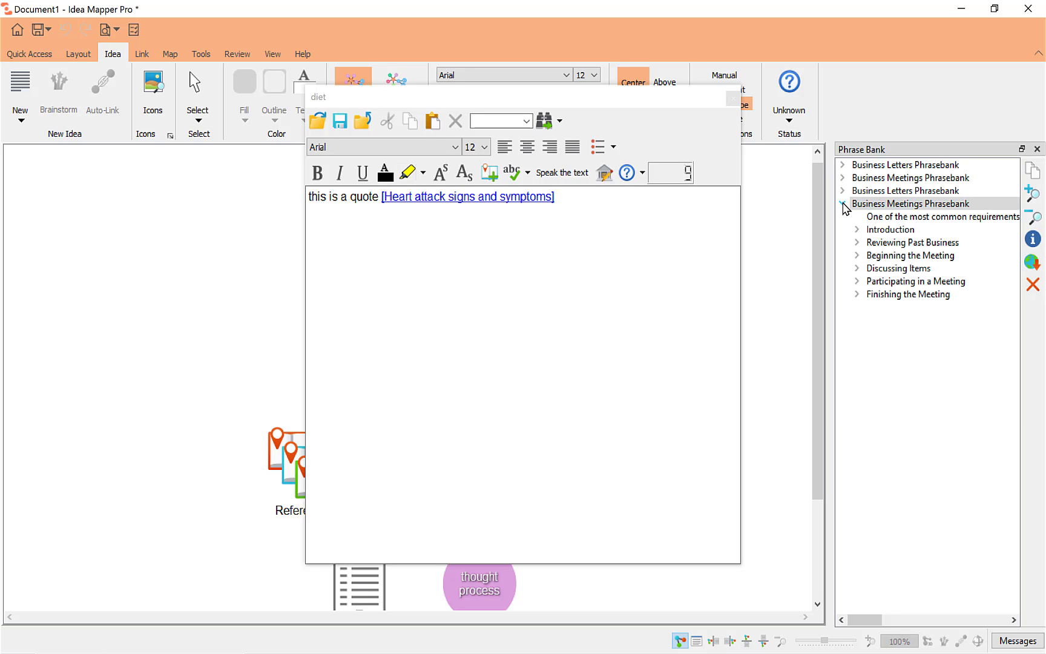
left_click(1038, 149)
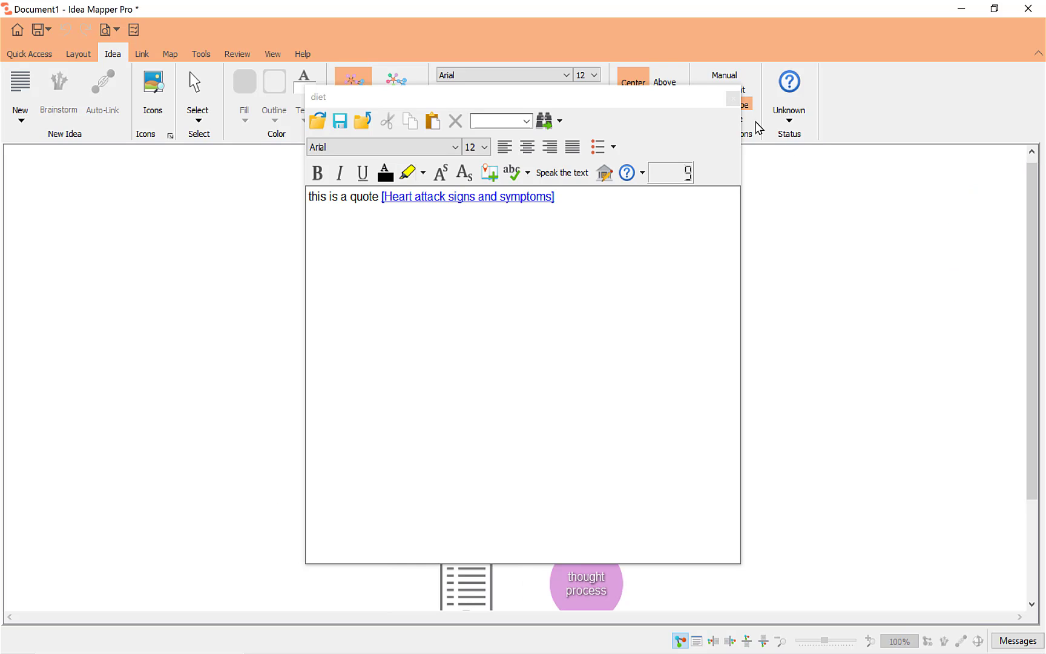
Close the diet idea's text and inspect the entries listed in the References idea
left_click(735, 101)
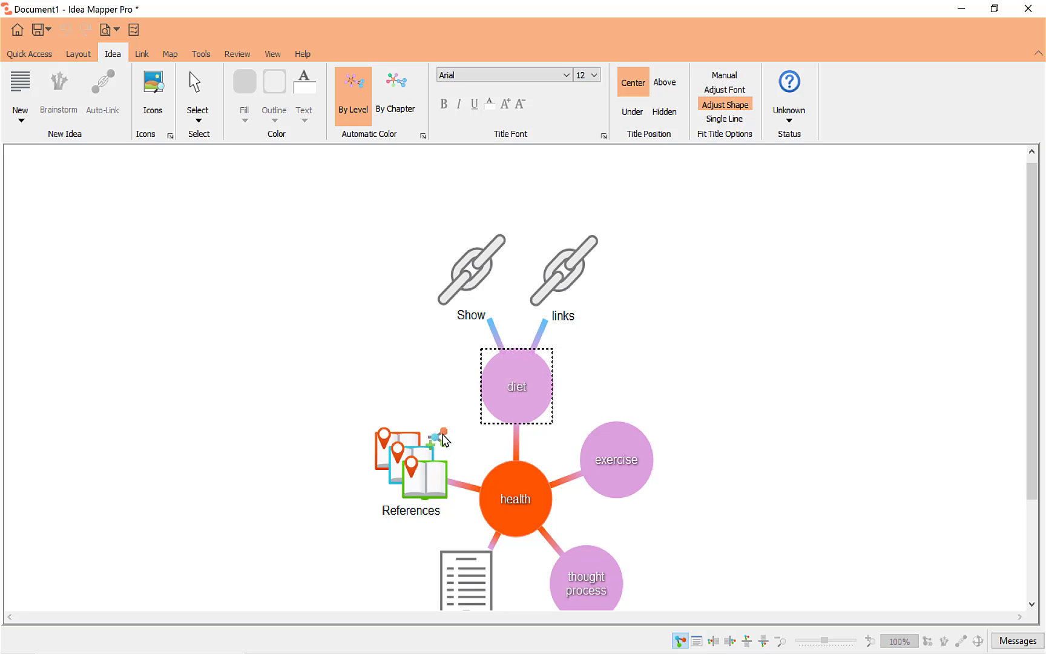
left_click(408, 454)
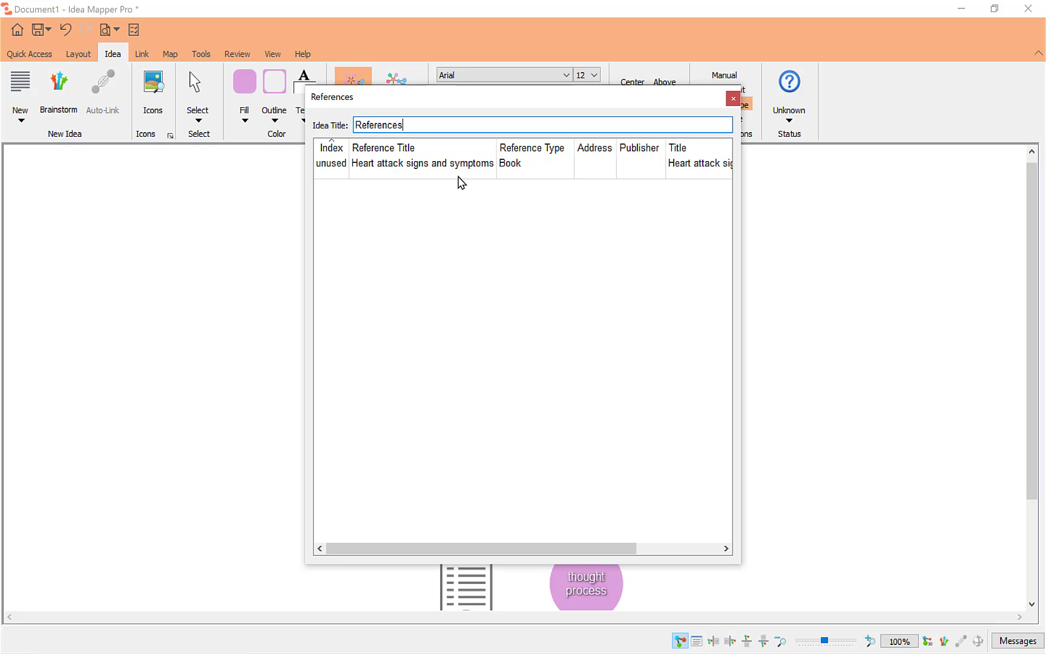
left_click(736, 98)
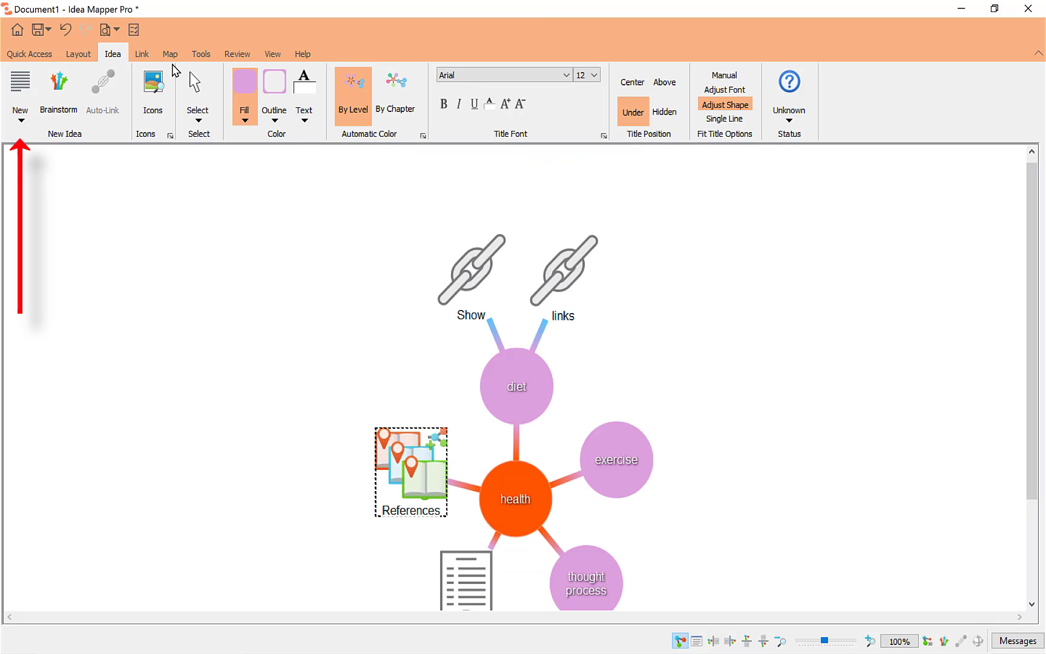
Add a new bibliography reference idea beside References, reviewing the available reference types but keeping it as an Article
left_click(22, 121)
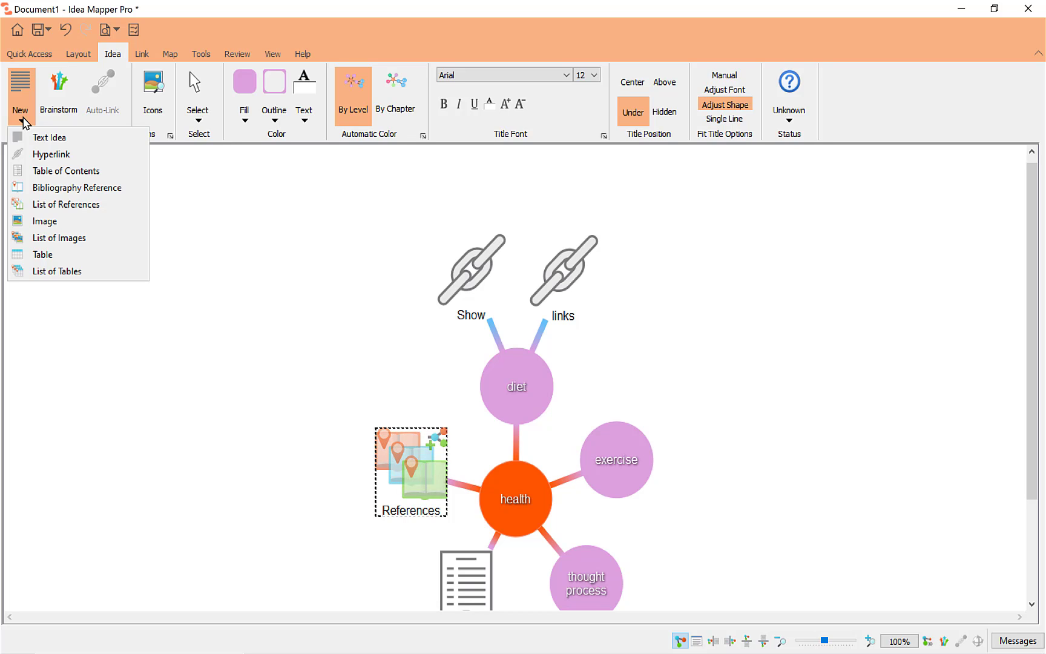
left_click(59, 192)
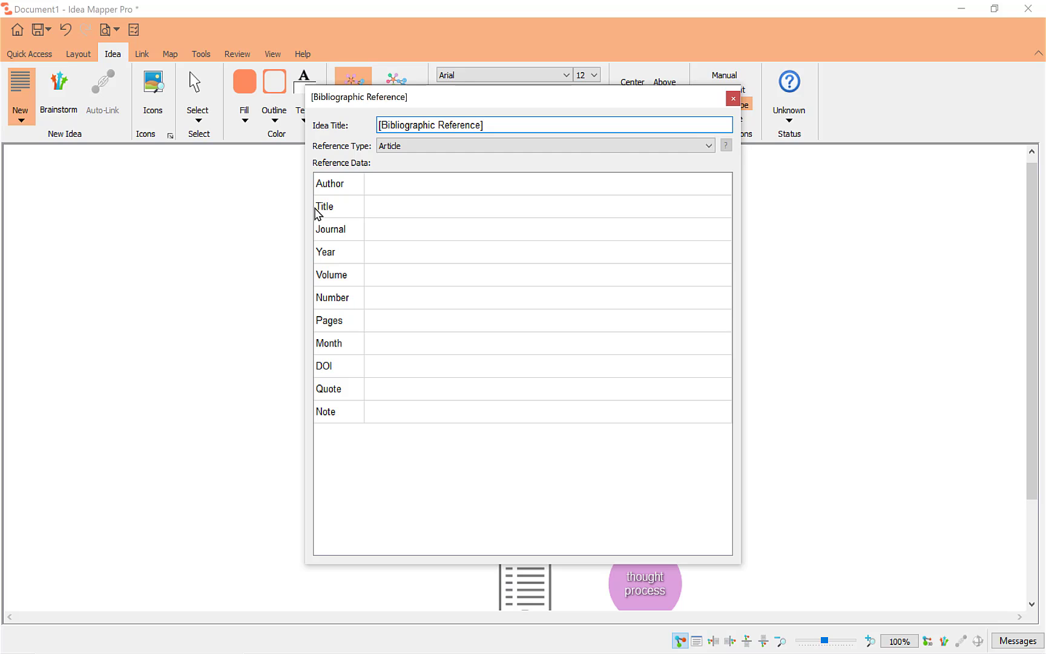
left_click(436, 147)
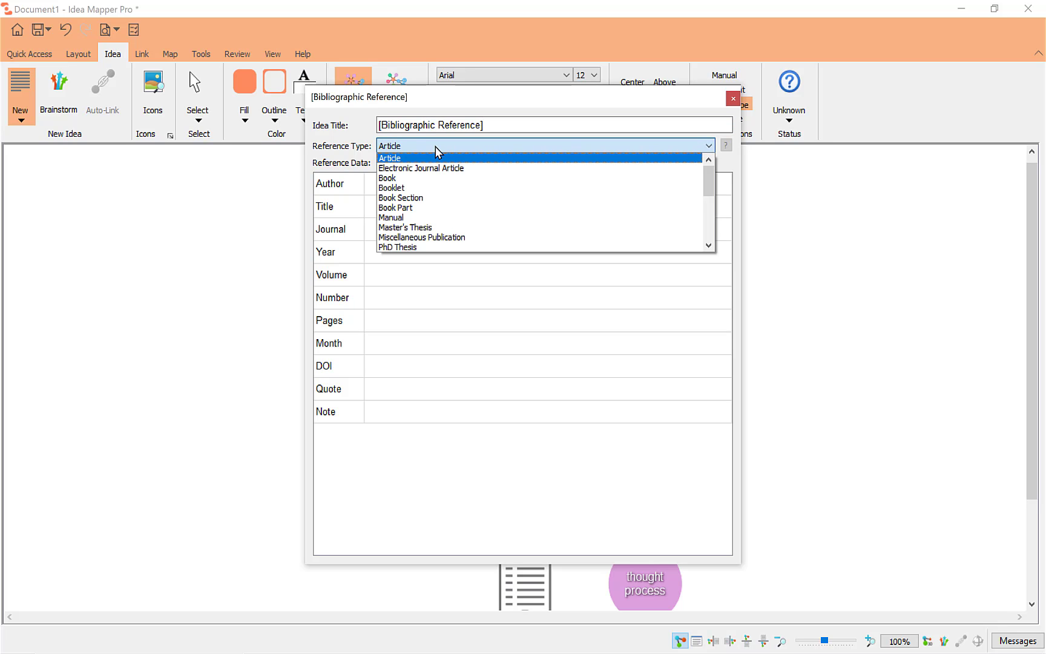
left_click(404, 362)
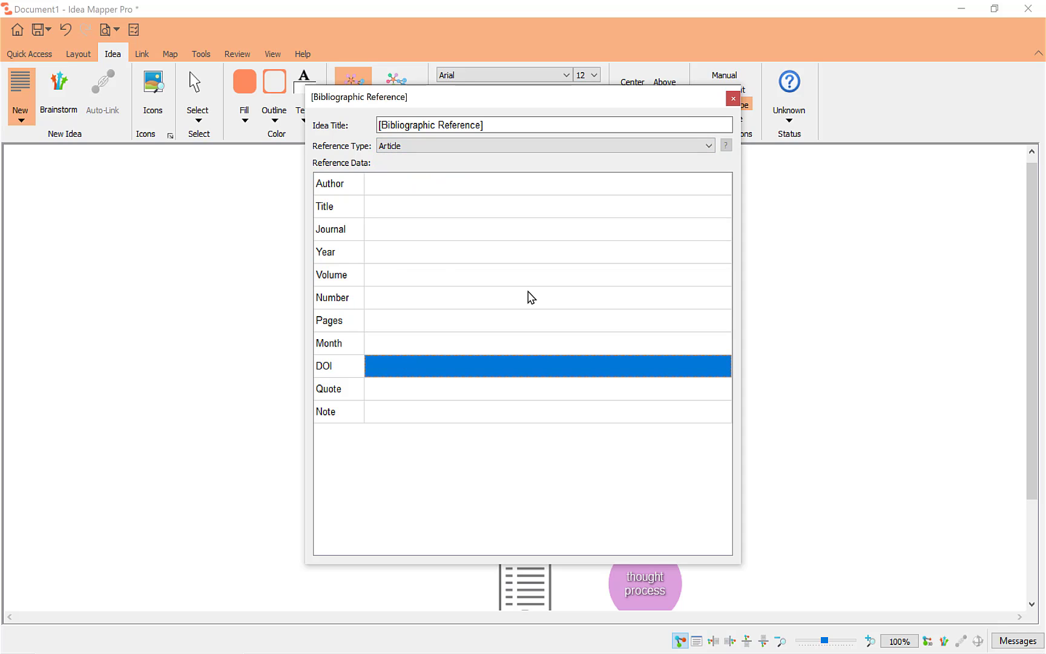
left_click(733, 99)
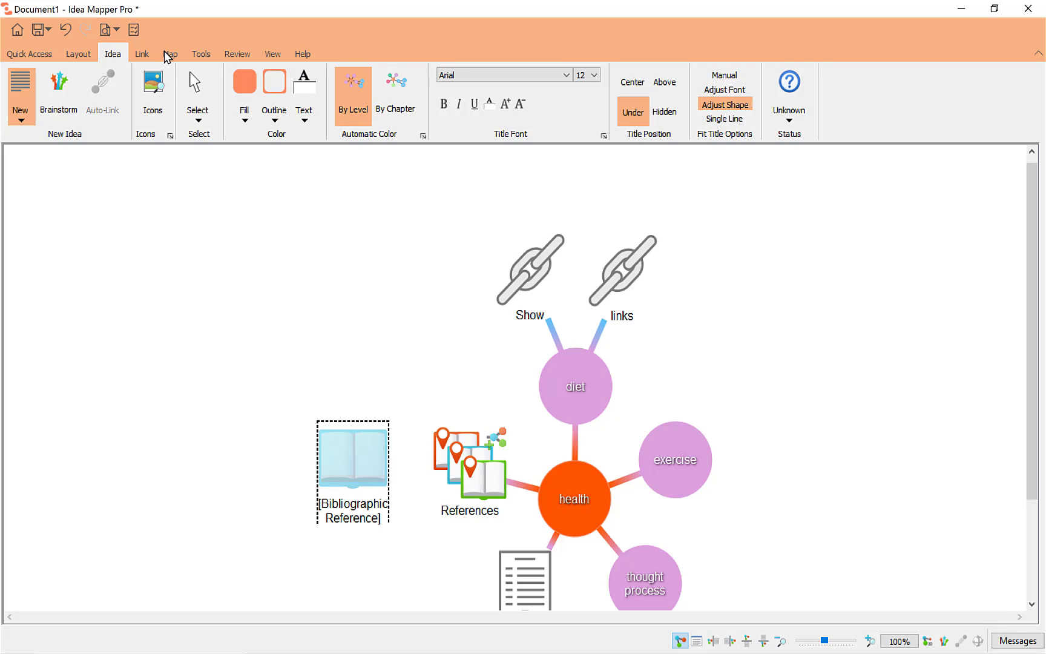
Review the spellchecker's language dictionaries in the program options, leaving English (British) selected
left_click(169, 55)
left_click(201, 54)
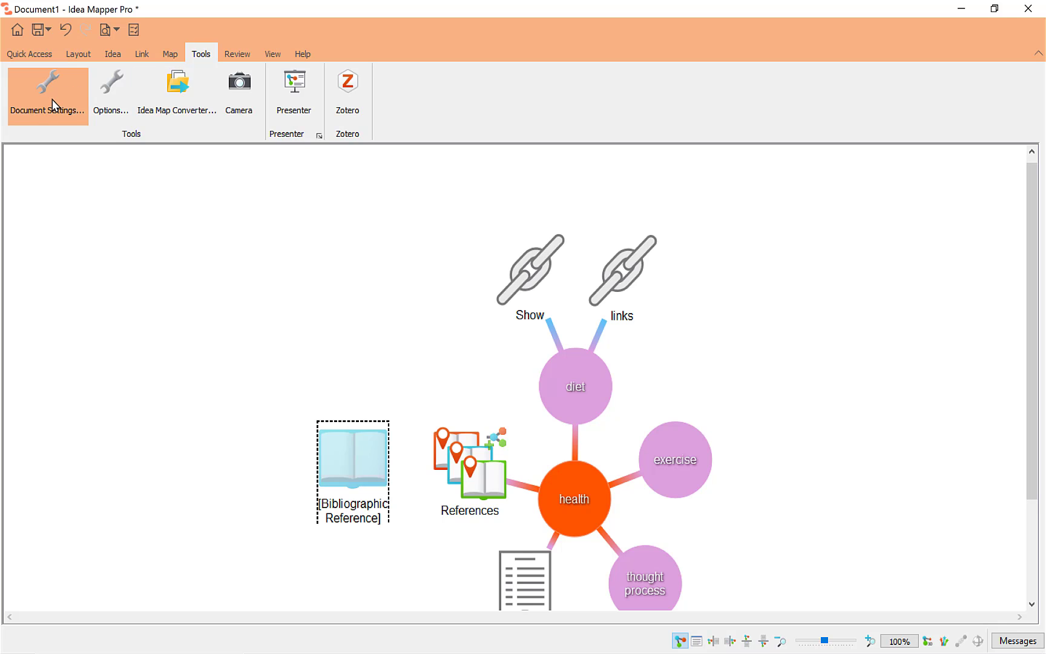
left_click(108, 107)
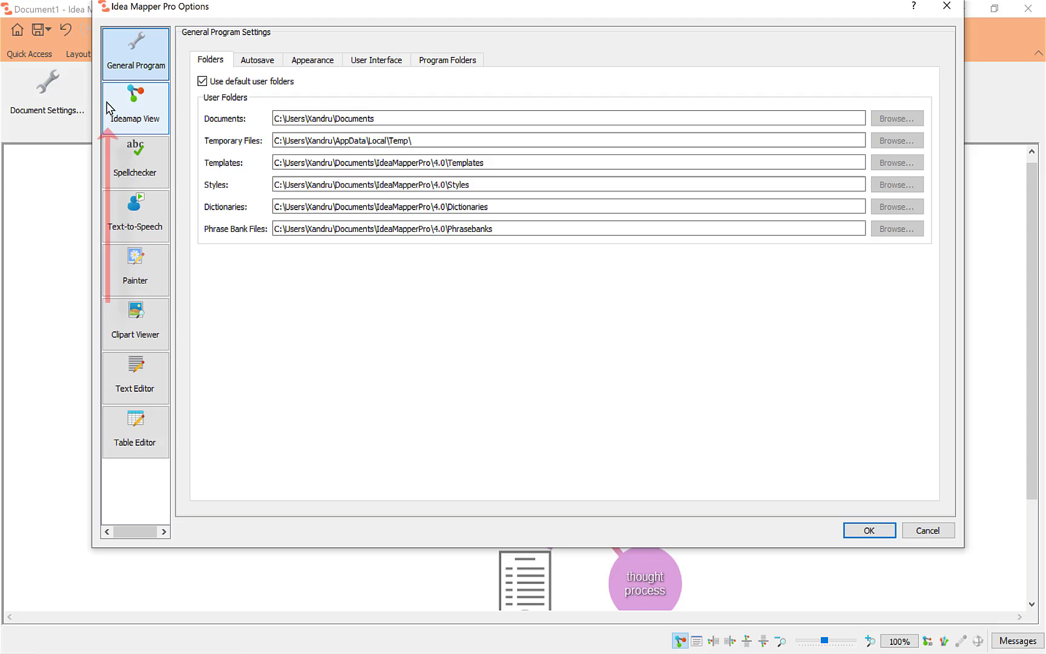
left_click(137, 157)
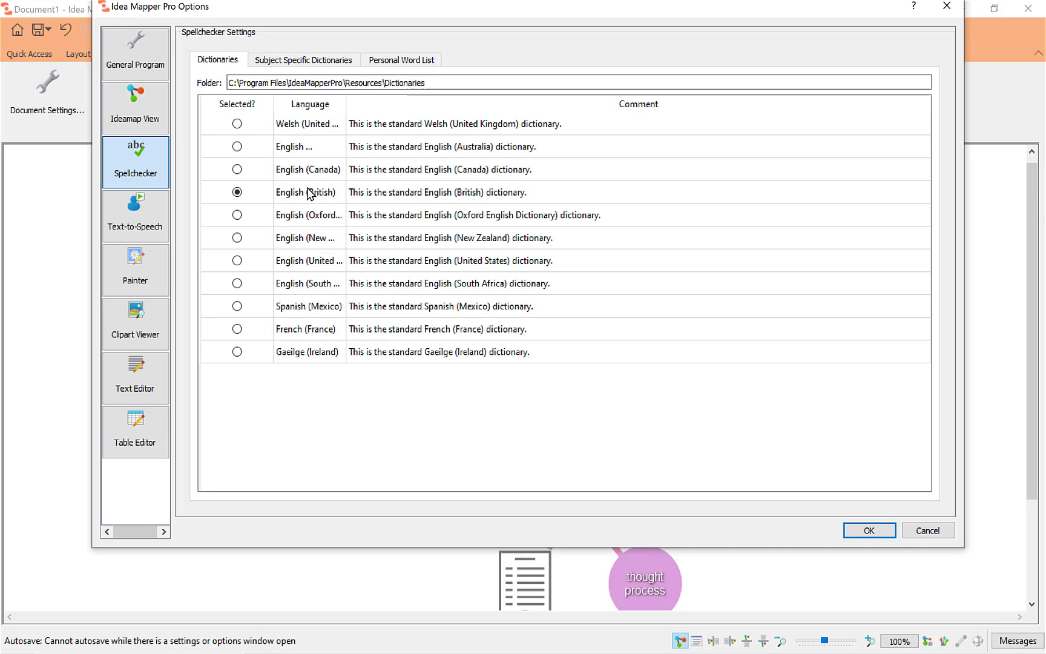
left_click(887, 530)
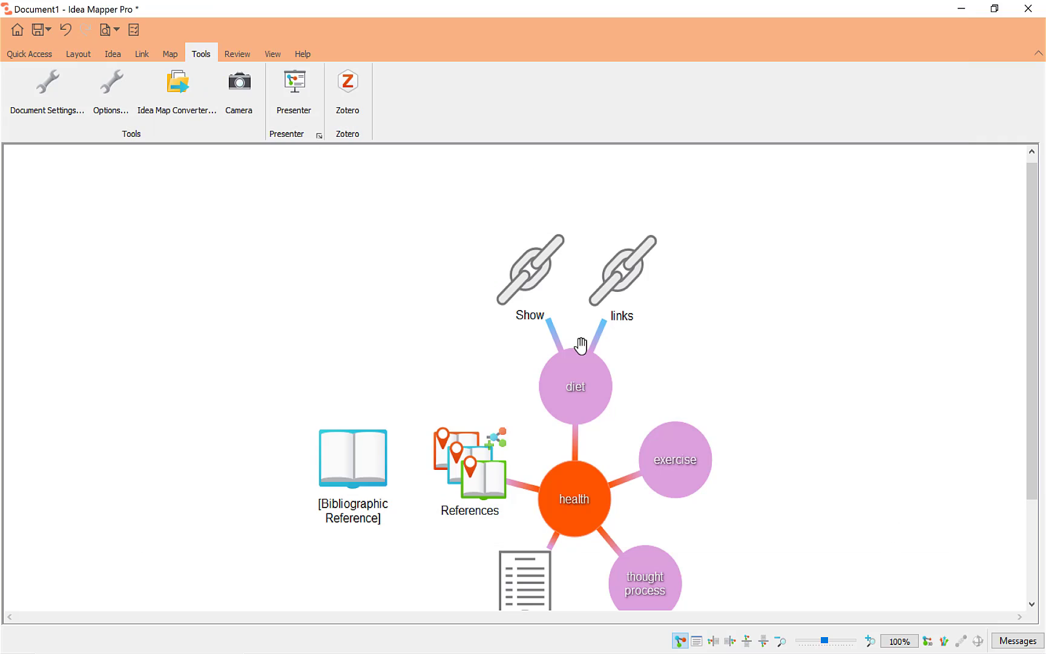
Run a spell check on the mind map and turn off the underlining of spelling errors
left_click(238, 57)
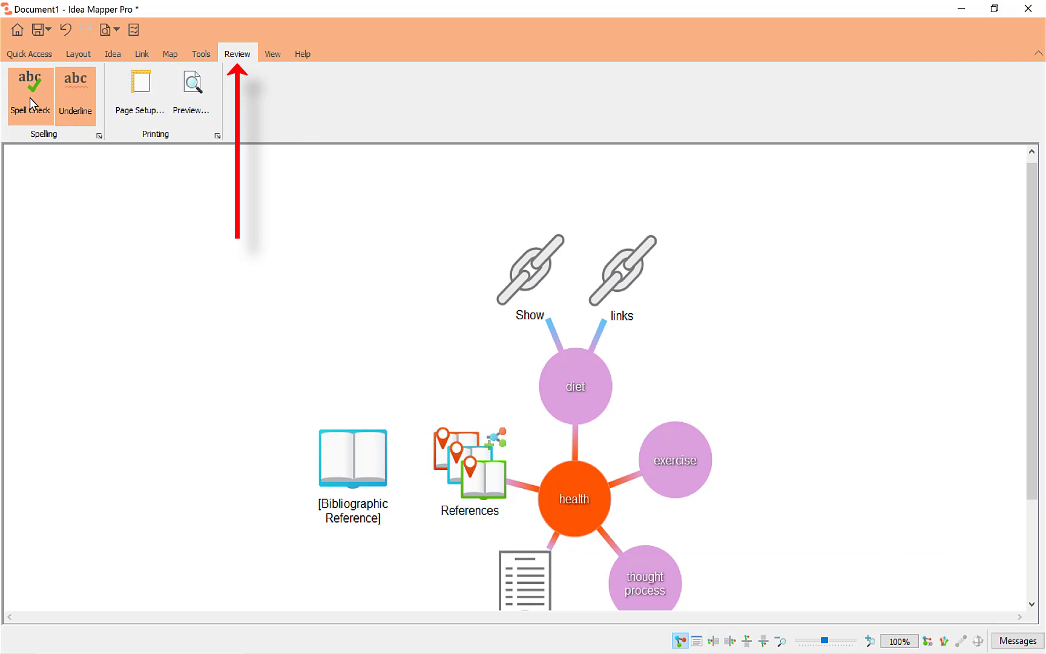
left_click(30, 98)
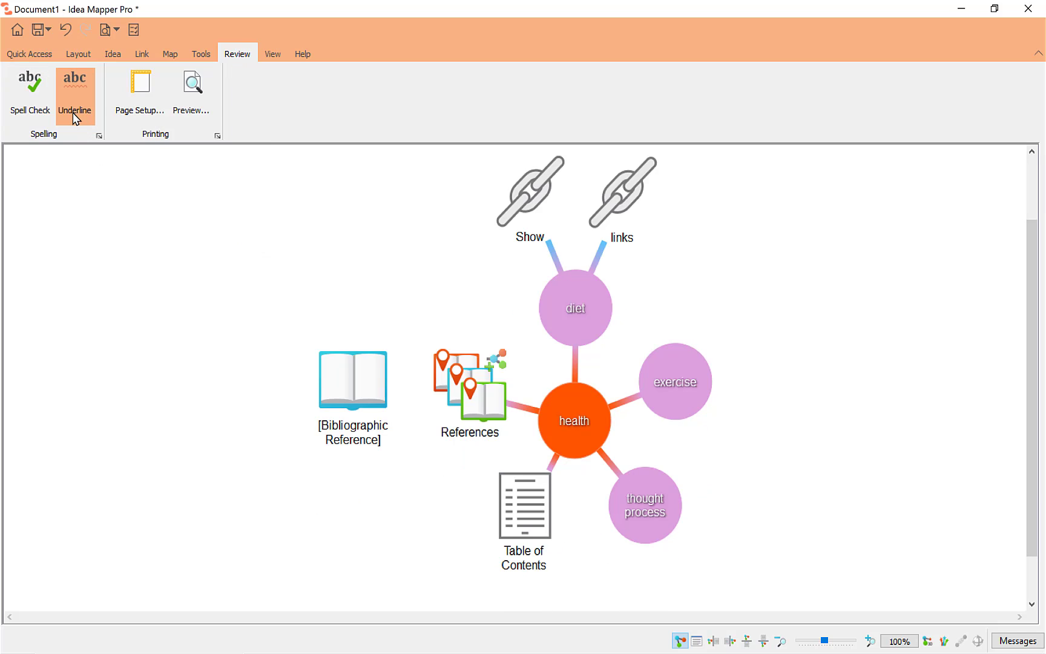
Check the page setup's paper size, orientation and margins without applying any changes
left_click(150, 90)
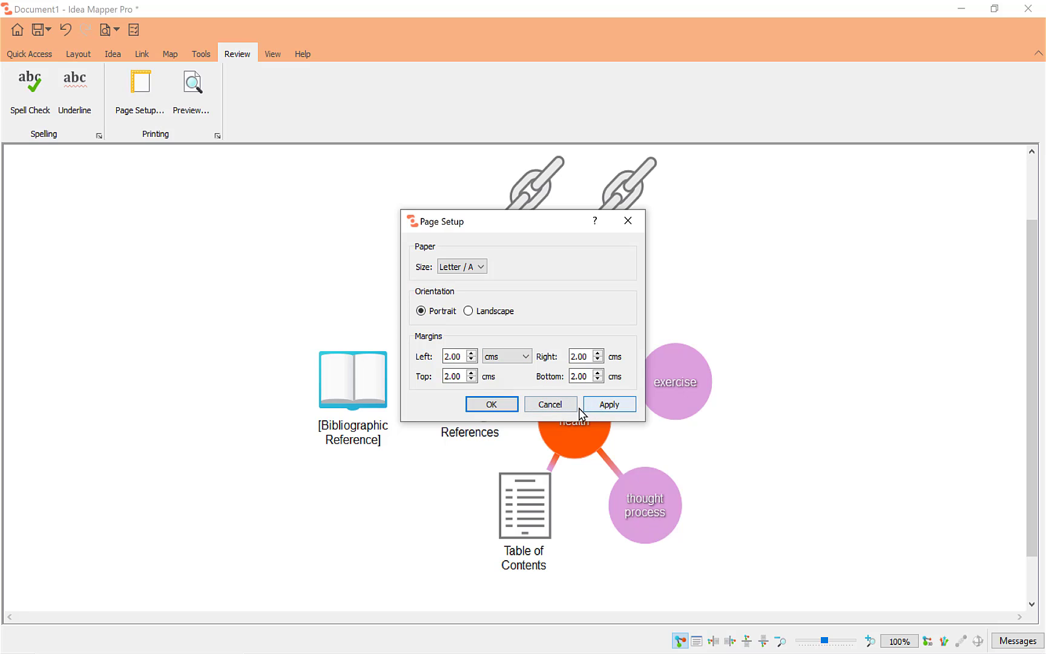
left_click(557, 409)
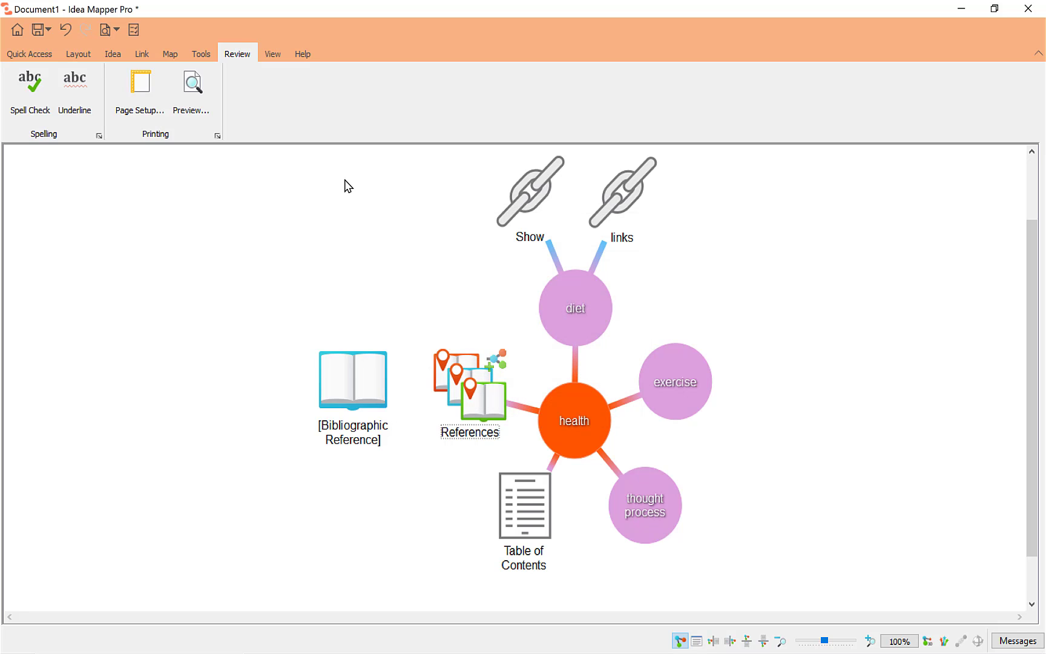
Bring up the zoom, 3D and map/text view options for the mind map
left_click(272, 54)
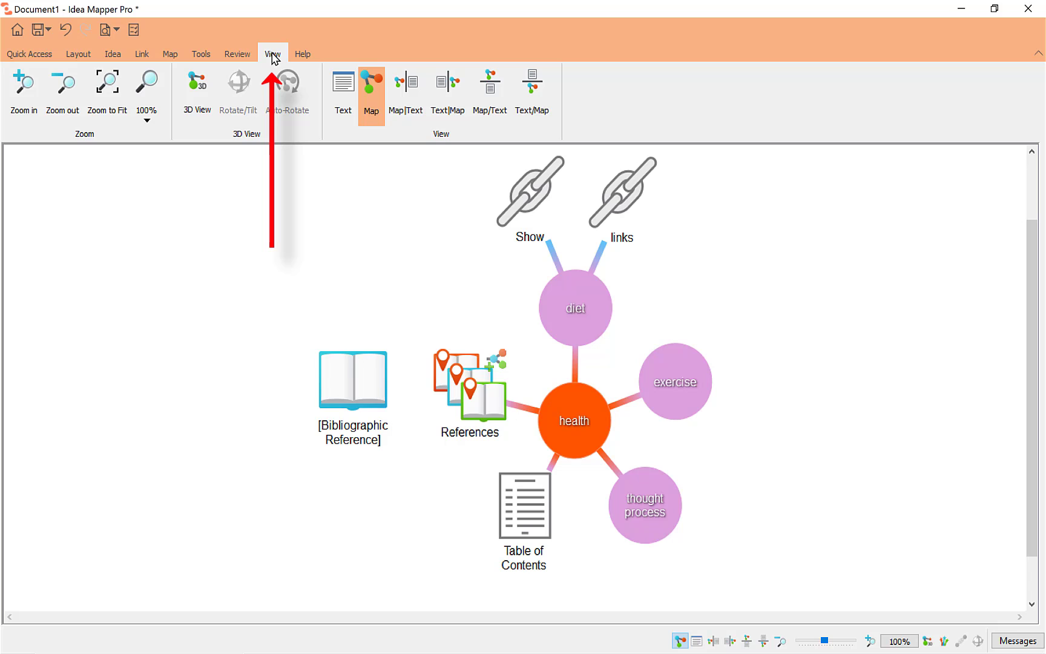